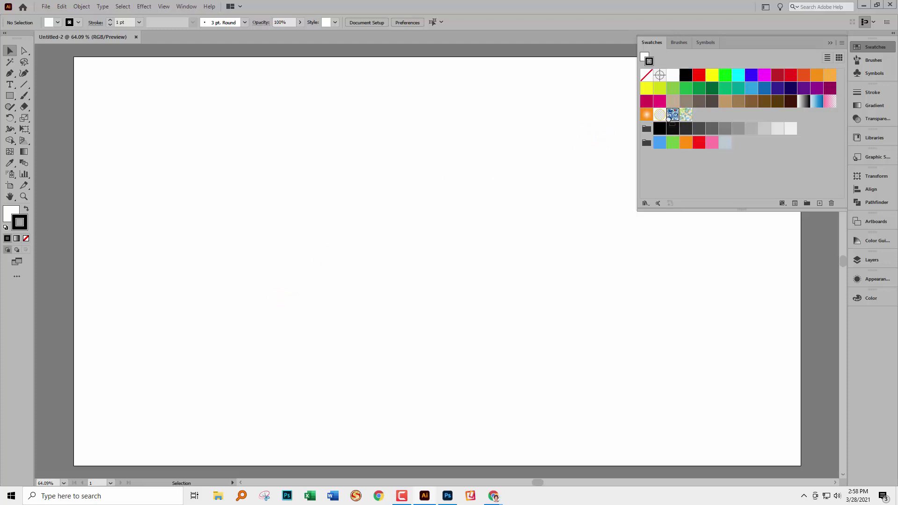
- Place the artwork of the blue swirl pattern swatch on the artboard and put the swatches away
click(494, 304)
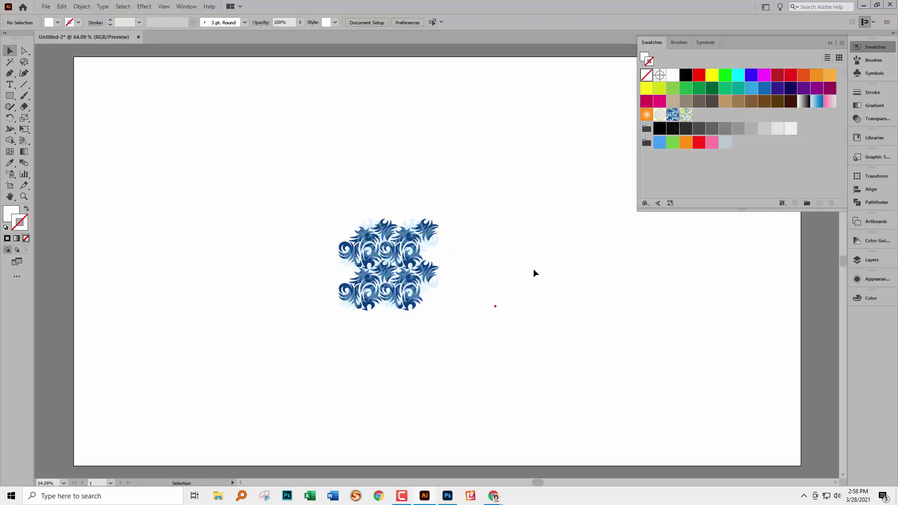
click(828, 40)
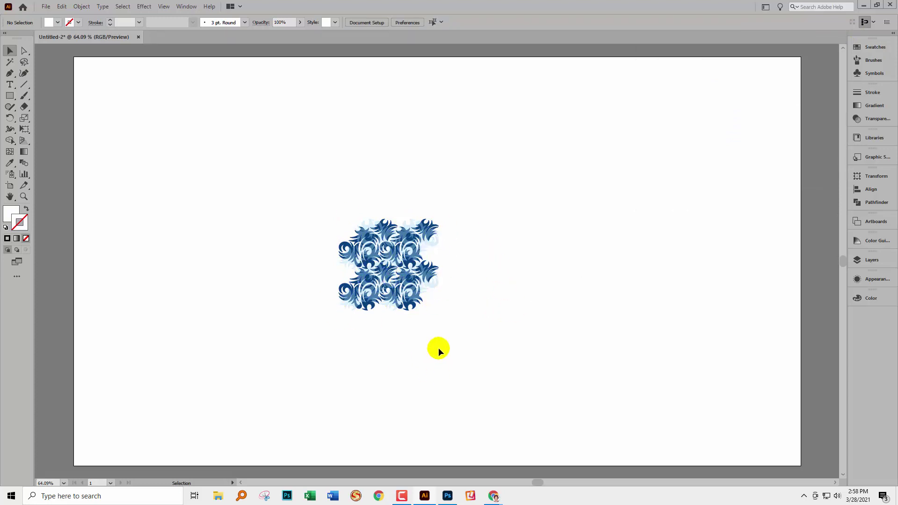
- Display an enlarged layer list beside the artwork and expand Layer 1 and the pattern group inside it
click(856, 259)
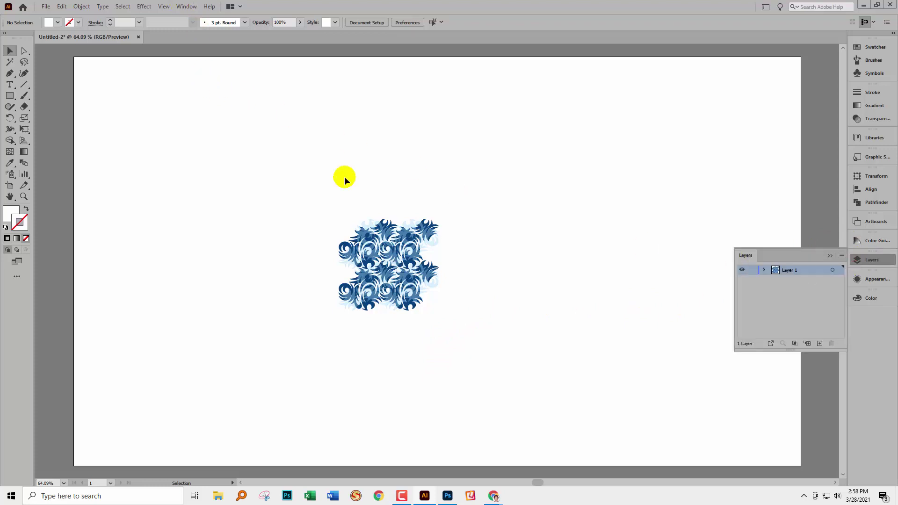
drag(753, 253, 511, 196)
drag(575, 276, 627, 370)
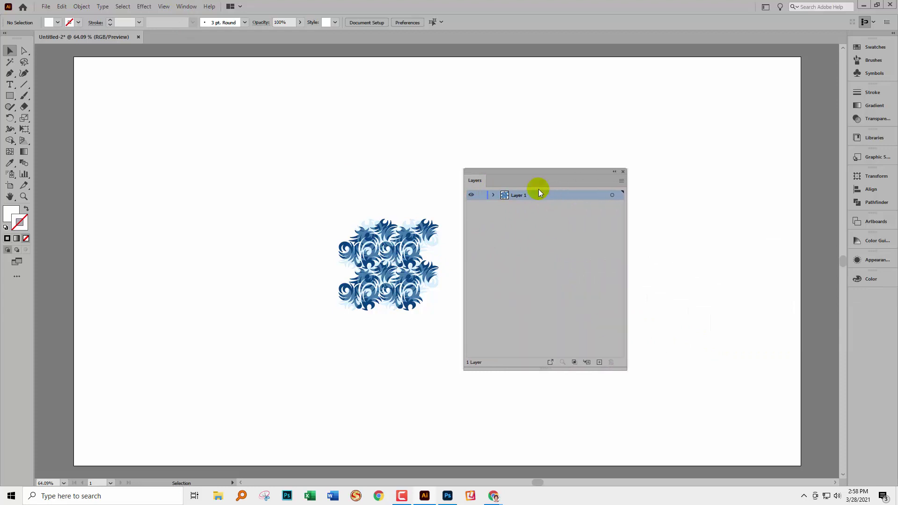
click(494, 196)
click(505, 205)
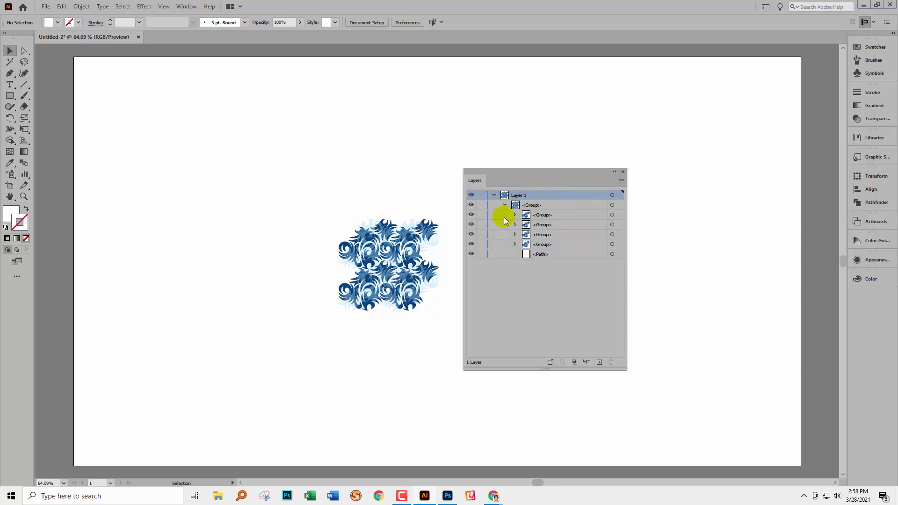
- Move the unfilled bounding path out of the pattern group to sit above it in Layer 1, and collapse the group
click(612, 254)
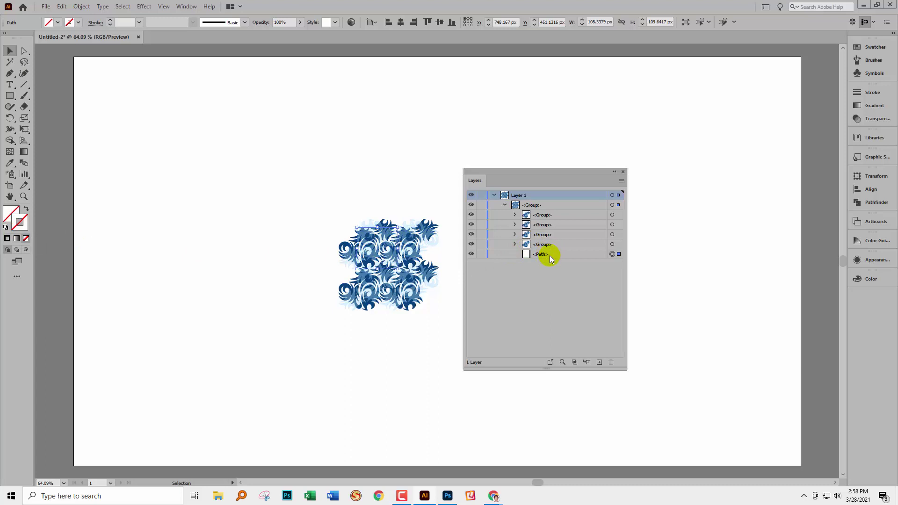
drag(549, 256, 504, 209)
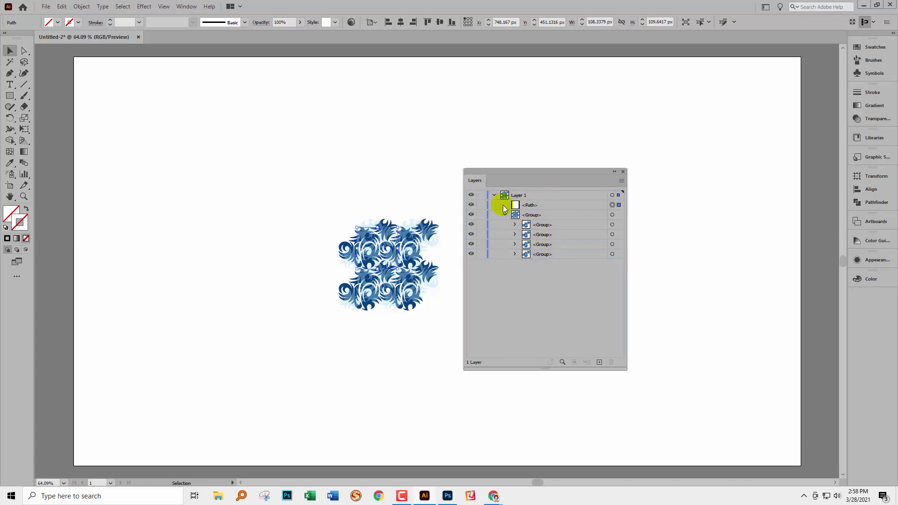
click(505, 214)
drag(503, 170, 553, 191)
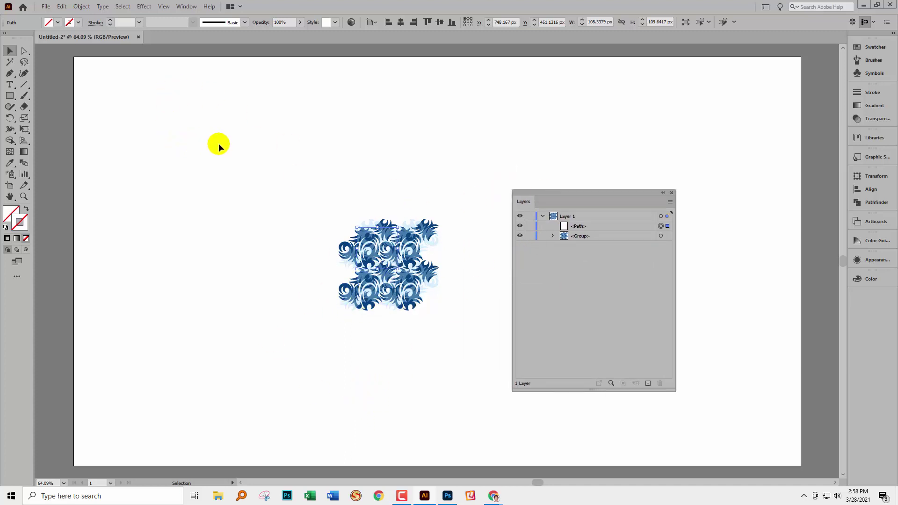
- Select the bounding path together with the pattern group and make a clipping mask from them
drag(240, 144, 481, 371)
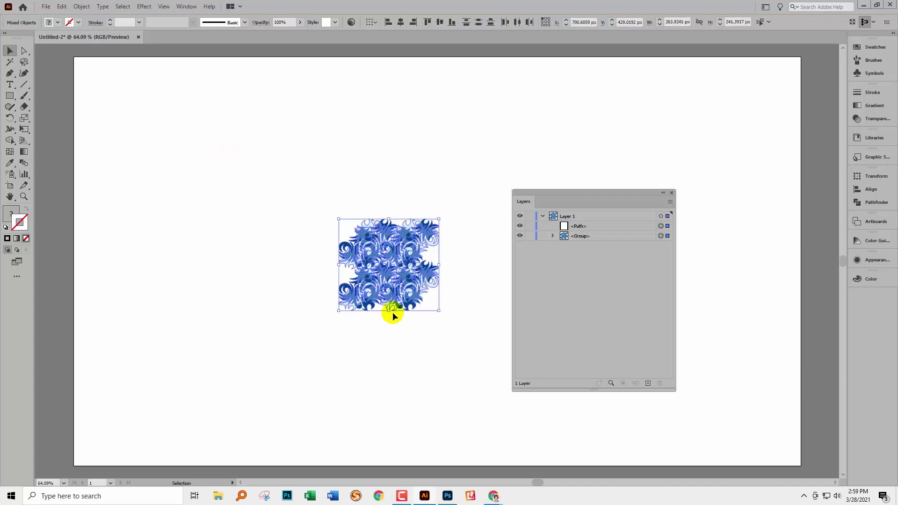
drag(386, 238, 402, 254)
right_click(387, 275)
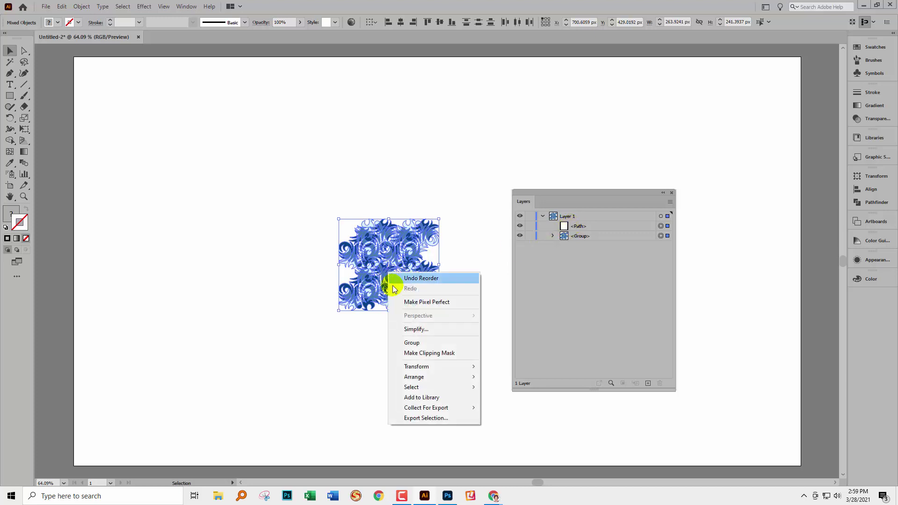
click(419, 353)
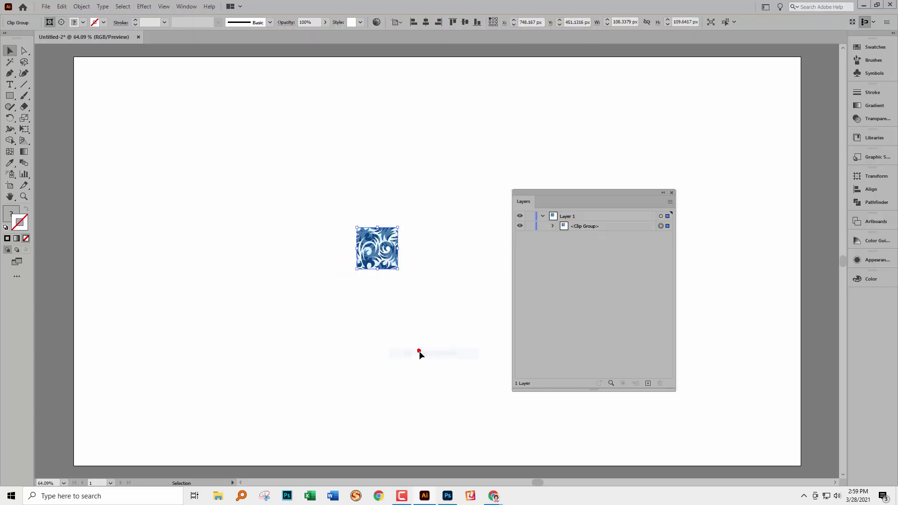
click(471, 315)
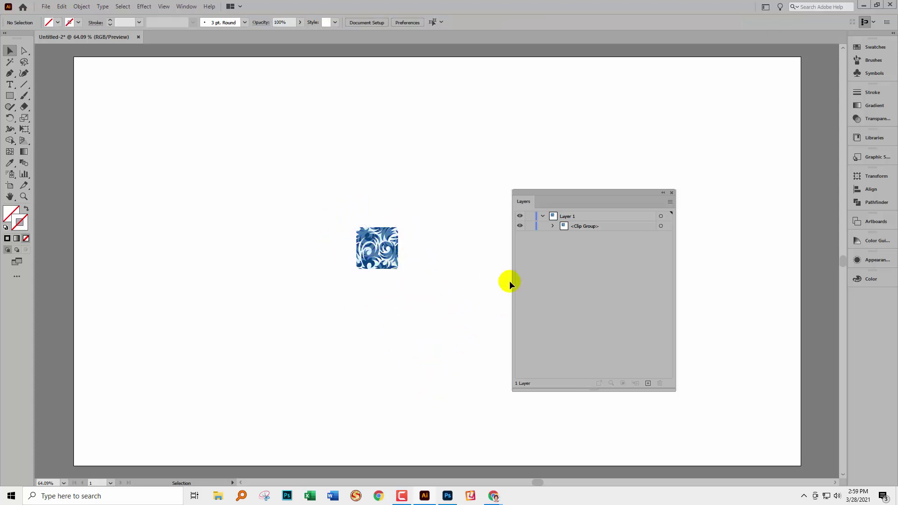
- Select the clipped pattern tile and display its Transform settings beside it
drag(534, 193, 616, 223)
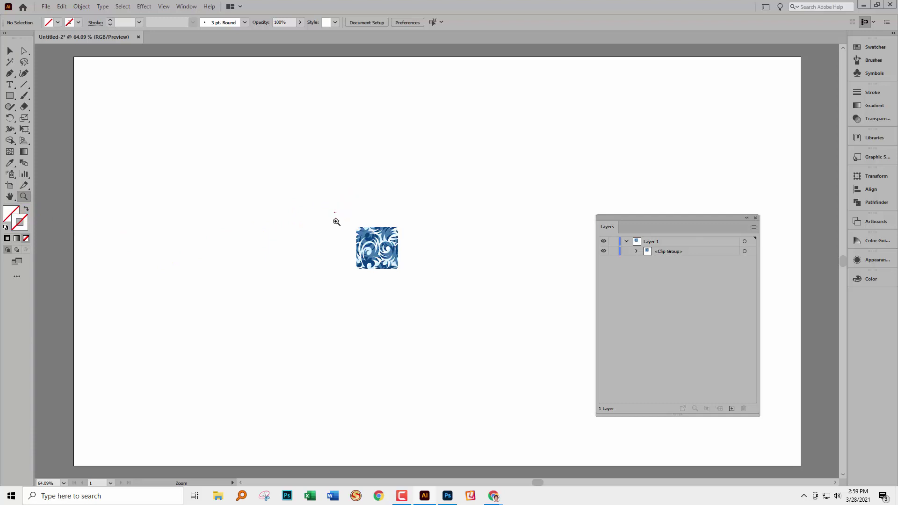
drag(335, 211, 288, 214)
click(11, 51)
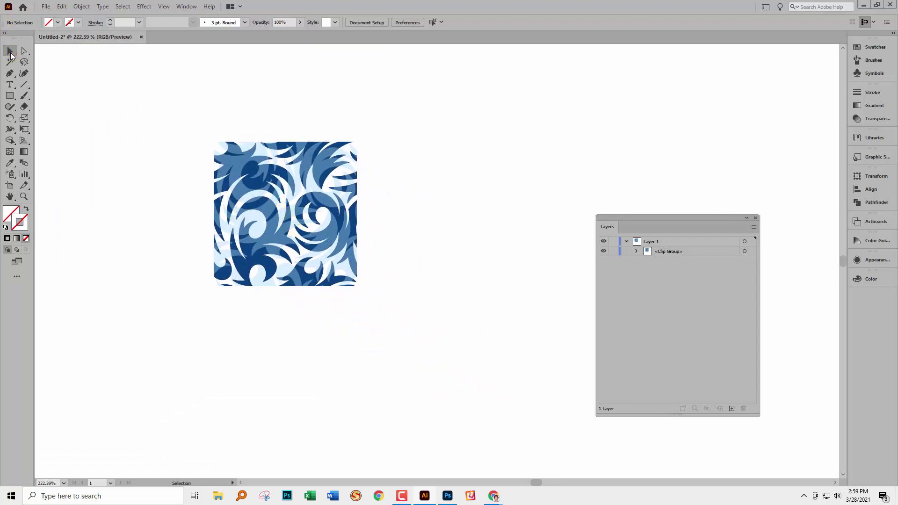
click(264, 186)
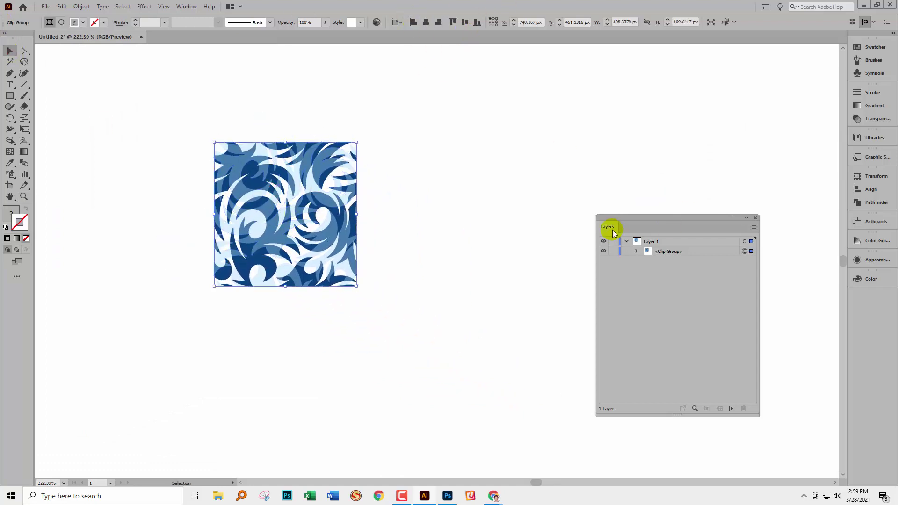
click(186, 6)
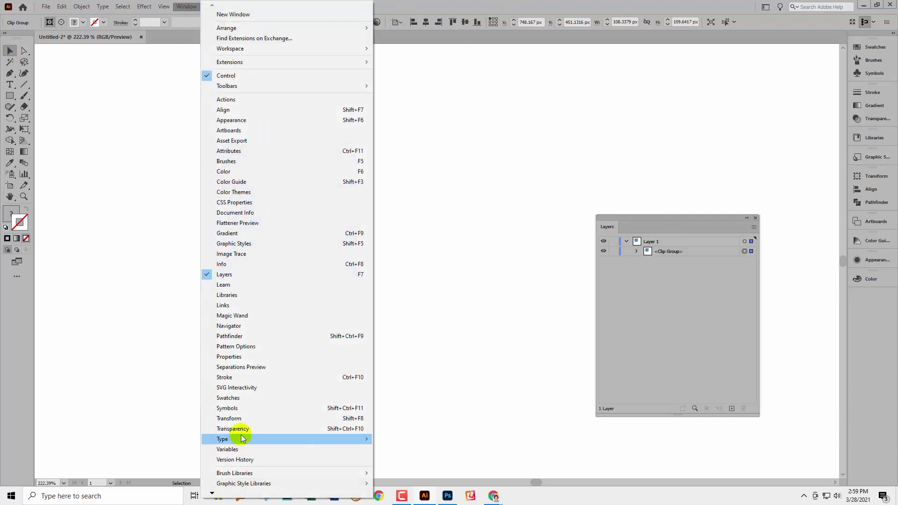
click(237, 418)
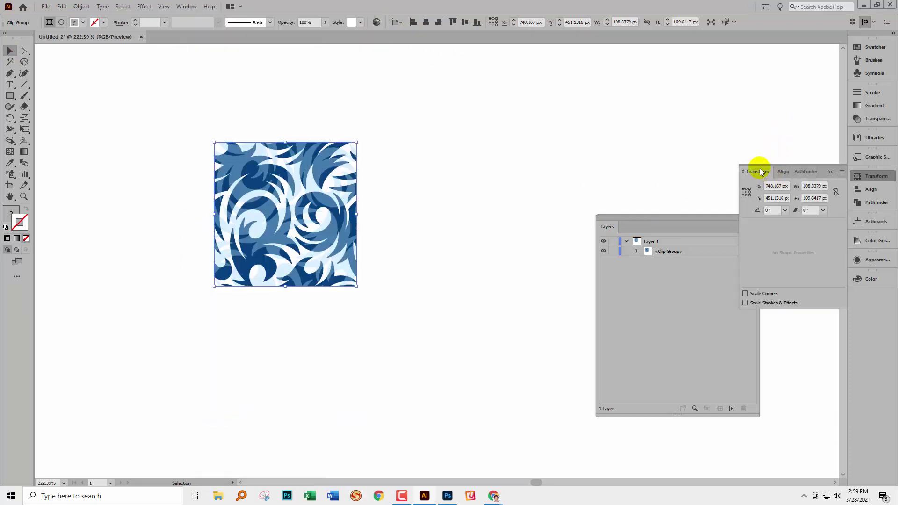
drag(760, 172, 83, 221)
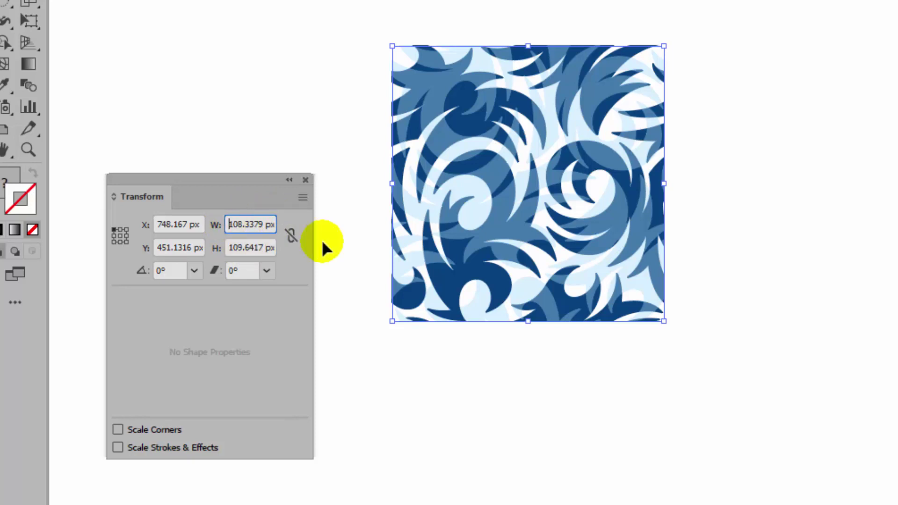
- Constrain the tile's width and height proportions and set its width to 500 px
click(292, 238)
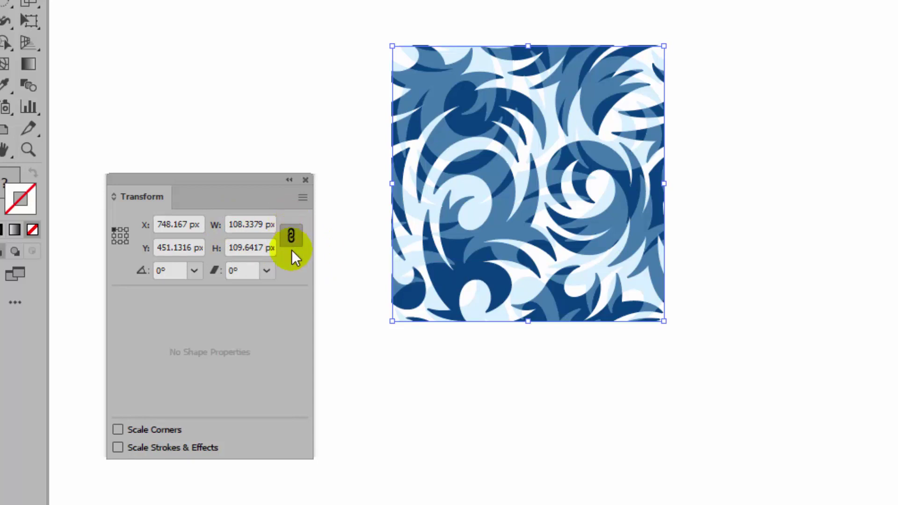
drag(232, 225, 279, 229)
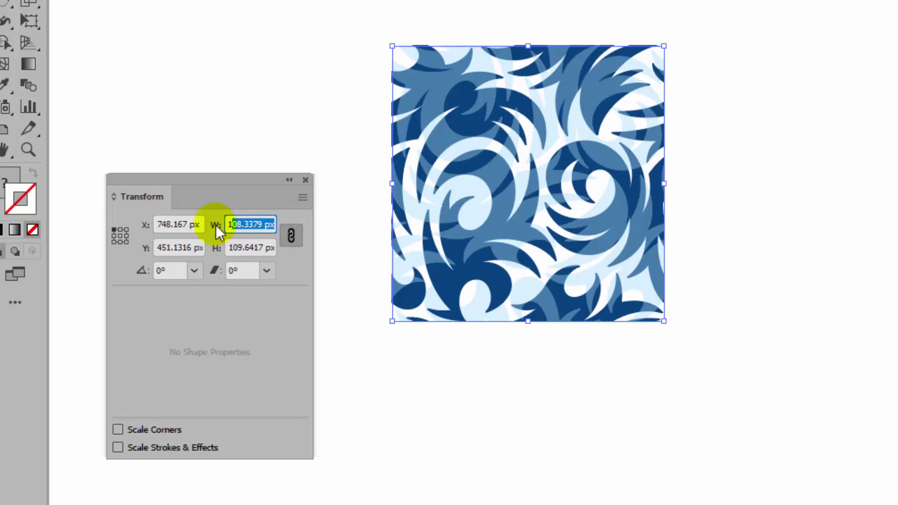
double_click(233, 218)
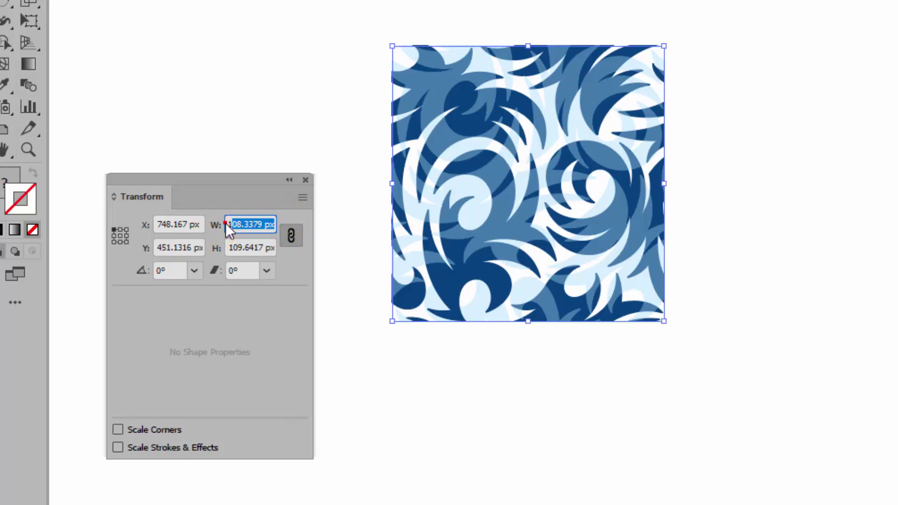
click(226, 226)
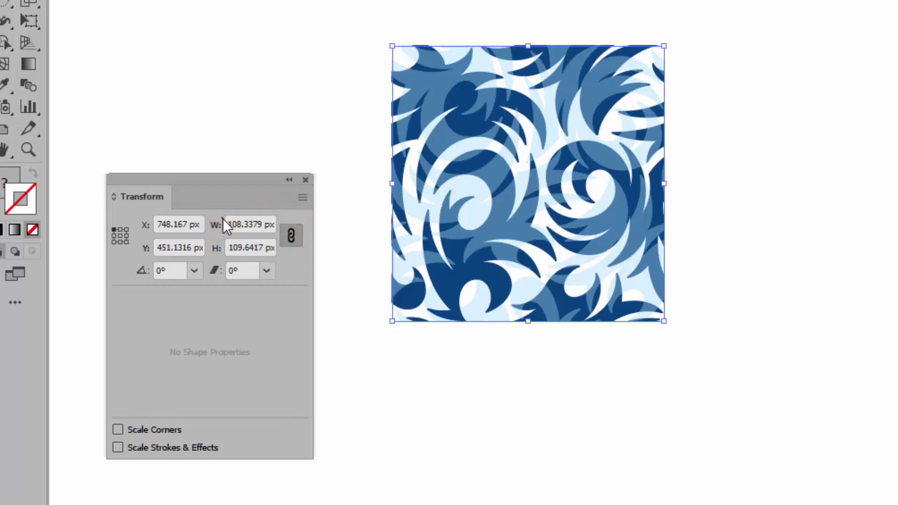
click(225, 227)
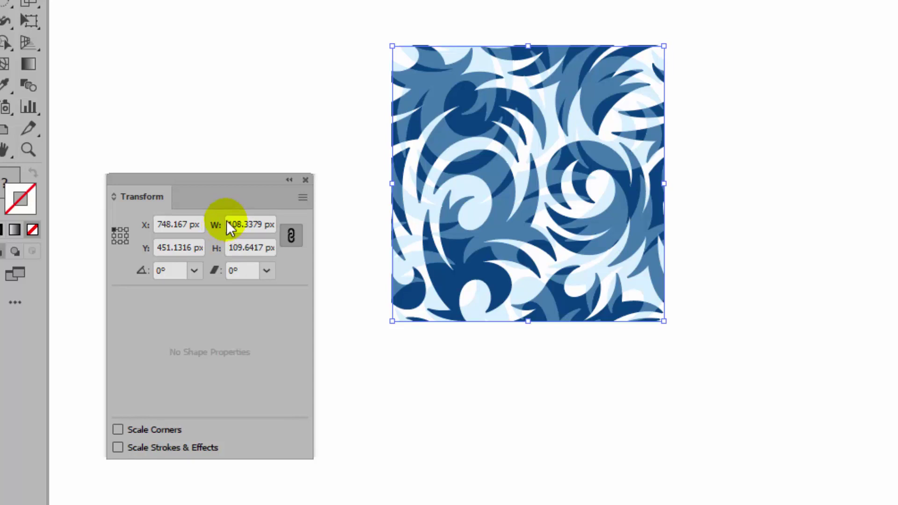
double_click(231, 224)
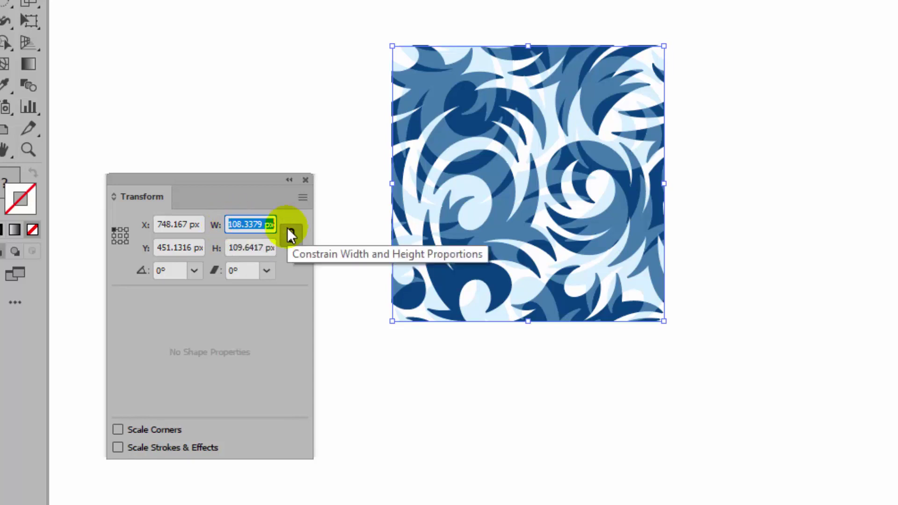
click(291, 234)
text(500)
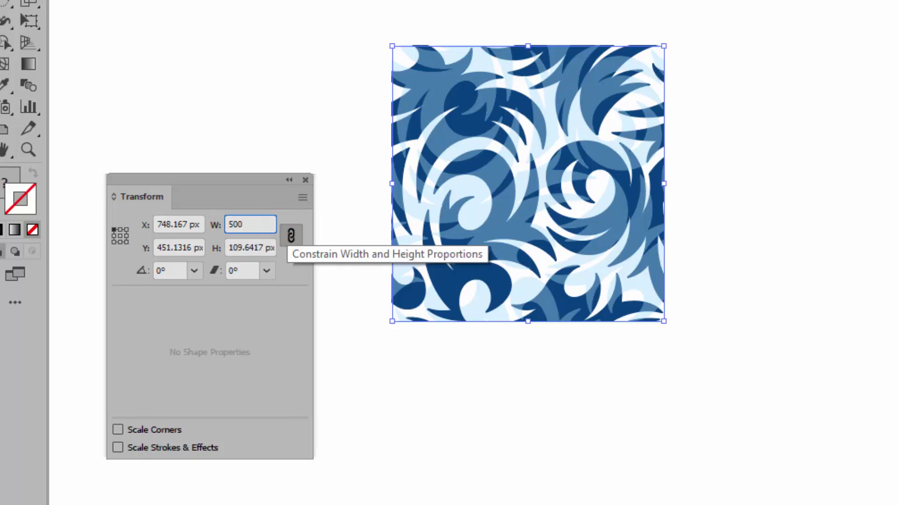
key(Tab)
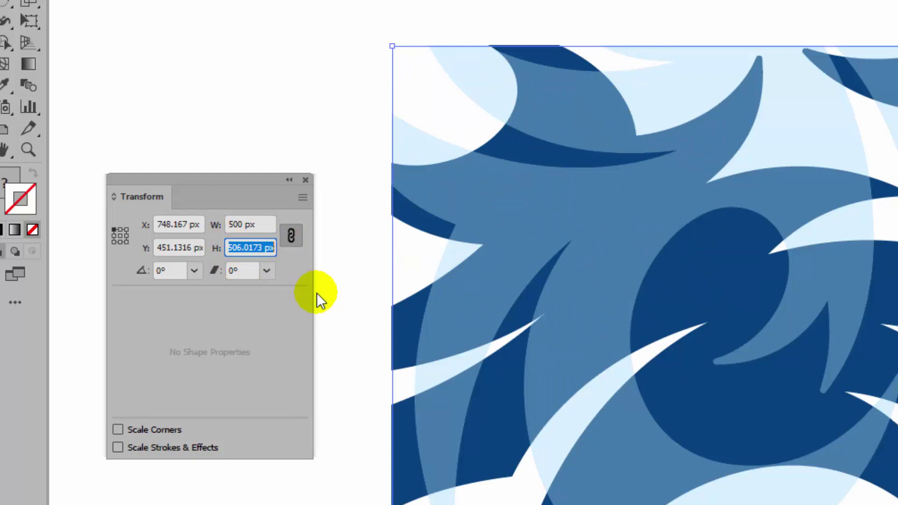
click(269, 270)
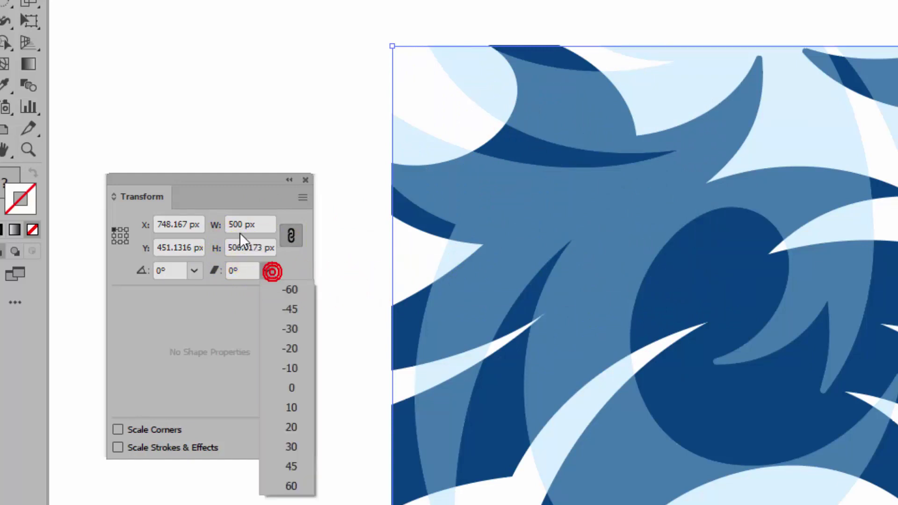
click(210, 334)
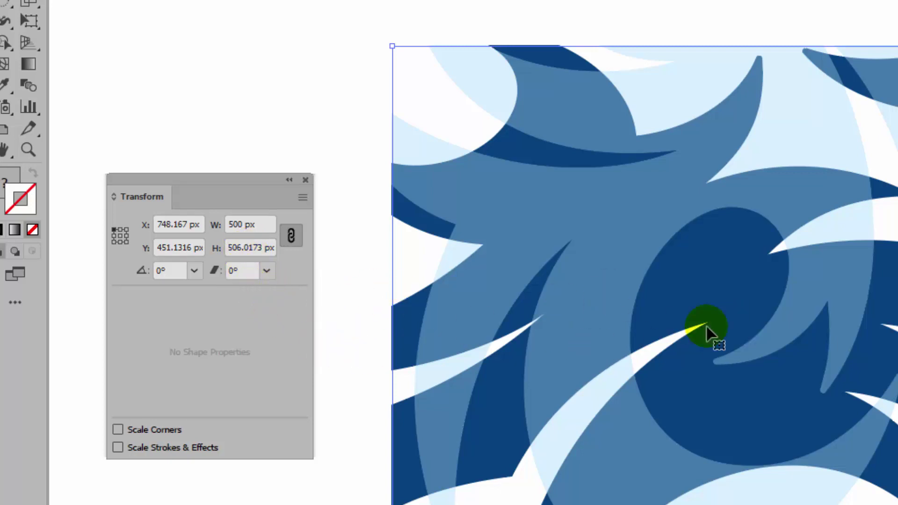
- Release the proportion constraint, set the tile's height to 506 px and deselect the tile
click(290, 236)
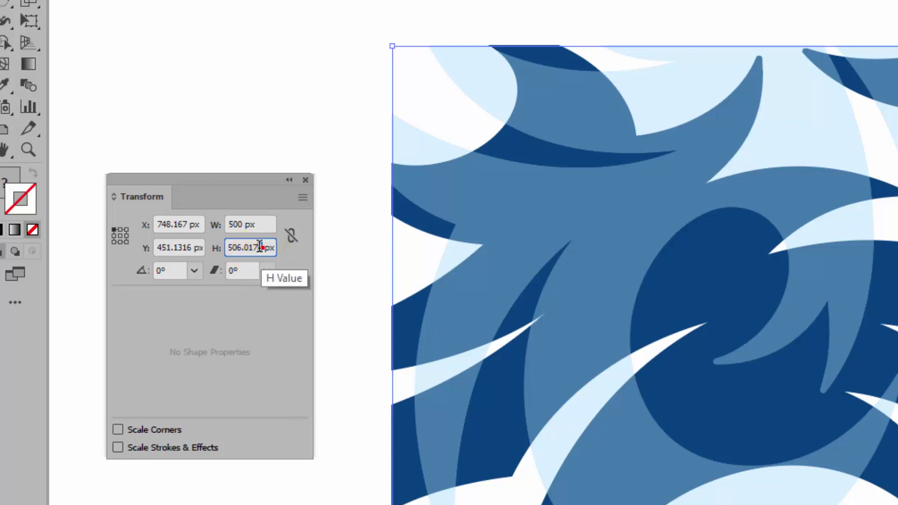
drag(263, 247, 240, 252)
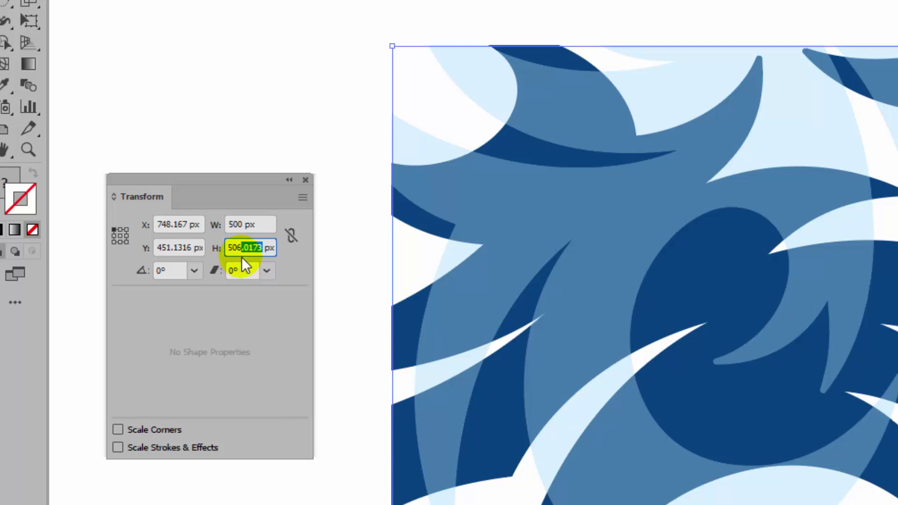
key(BackSpace)
key(Tab)
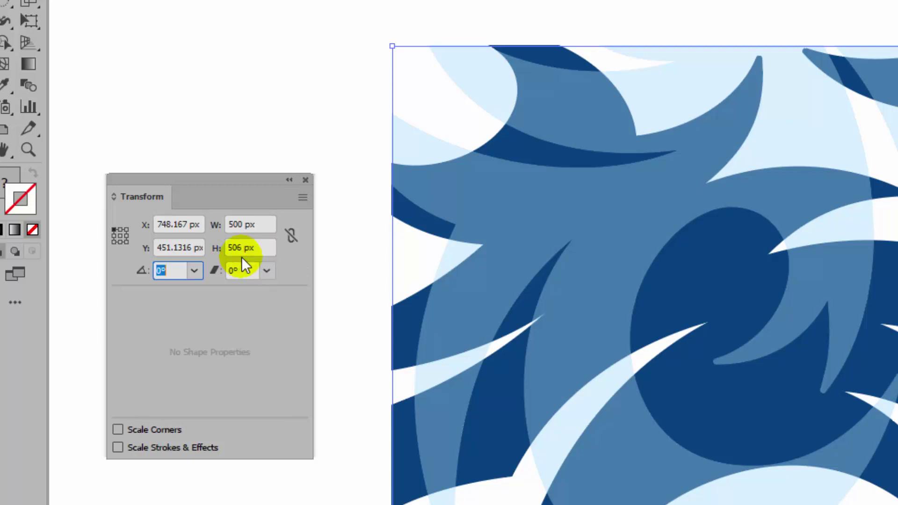
click(274, 13)
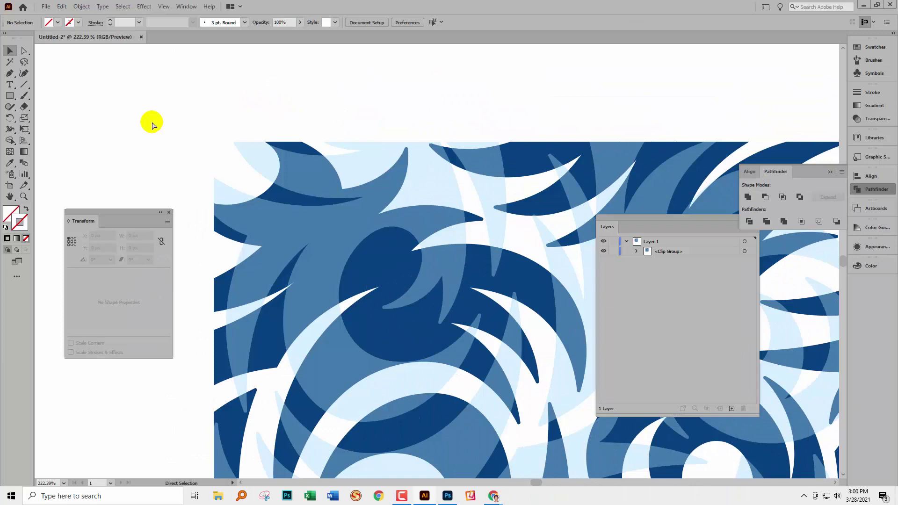
- Position the clipped pattern tile at X 0 px and Y 0 px using its upper-left reference point, then deselect it
key(ctrl+0)
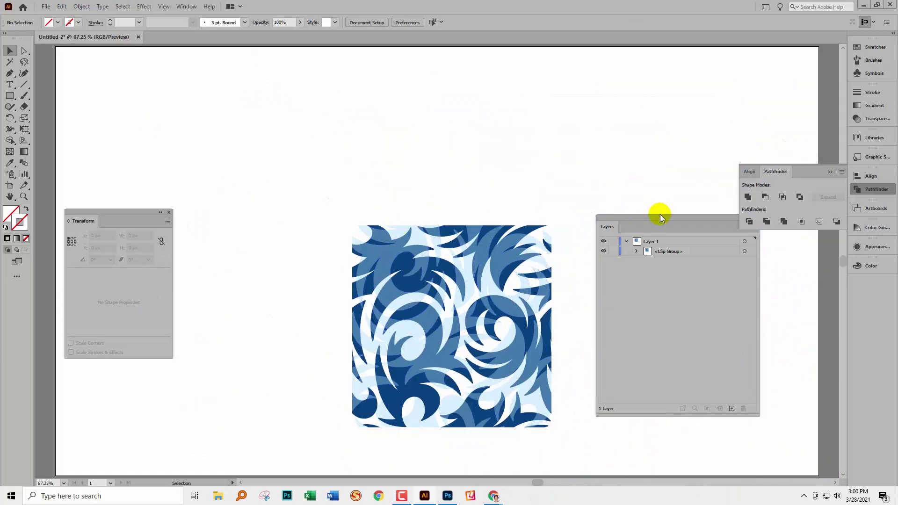
drag(646, 217, 760, 275)
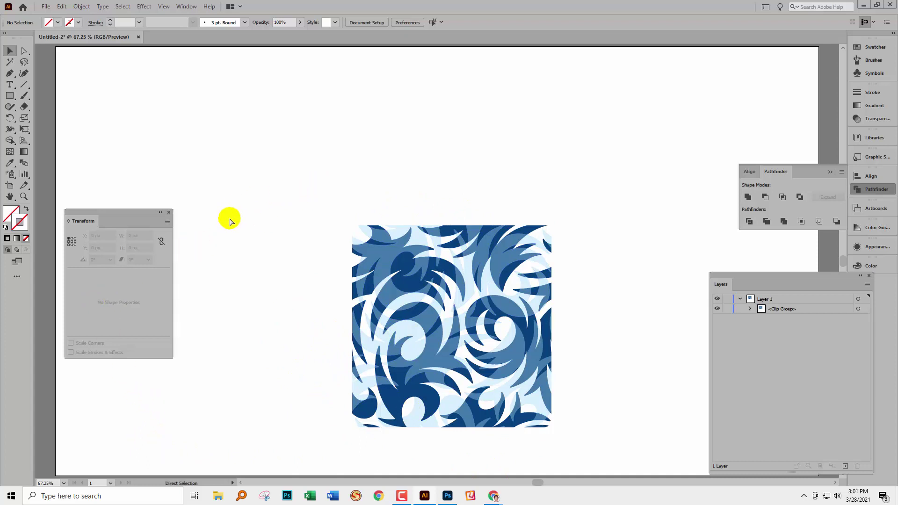
key(ctrl+a)
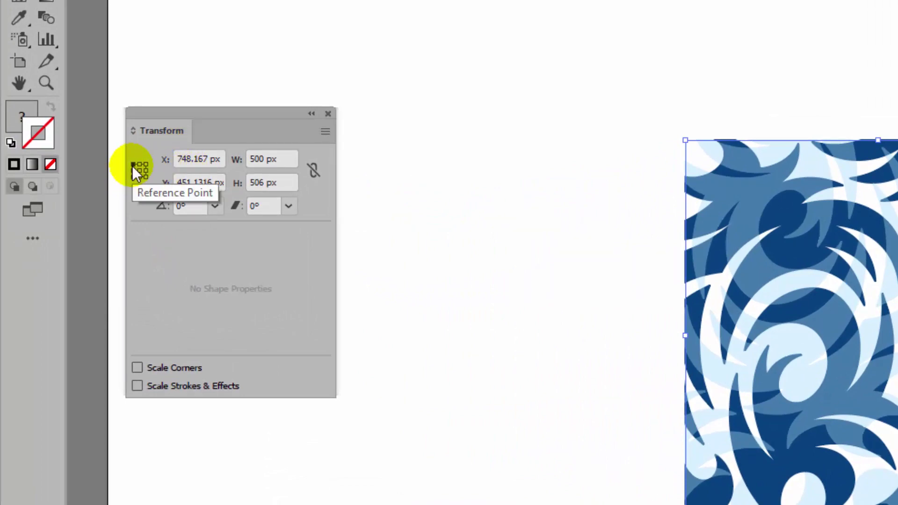
click(223, 161)
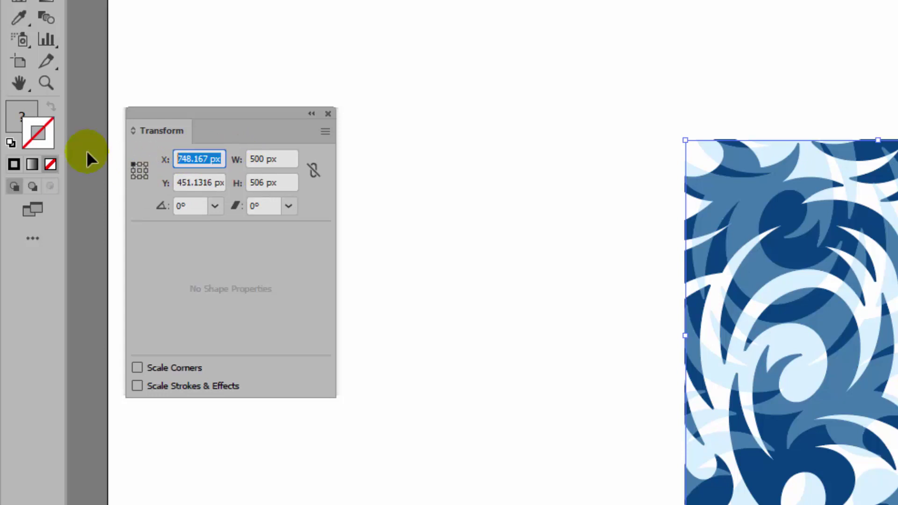
text(0)
click(223, 186)
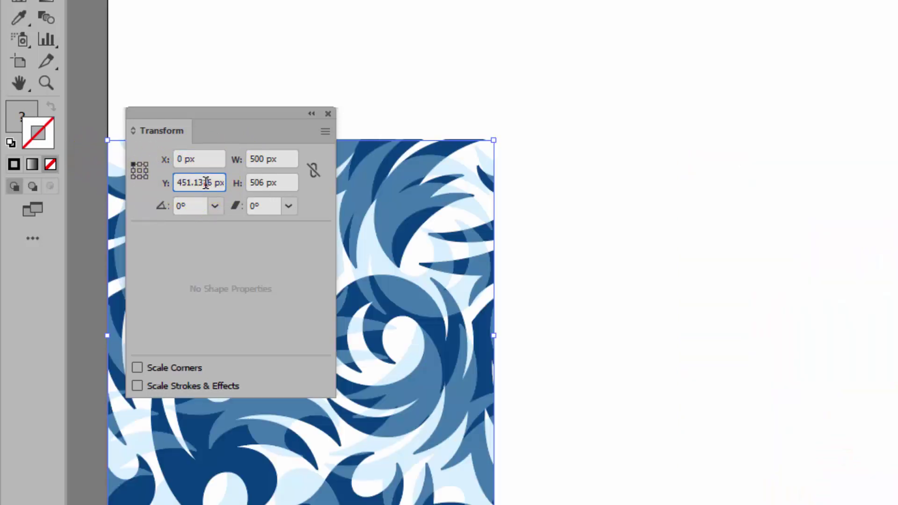
double_click(209, 184)
text(0)
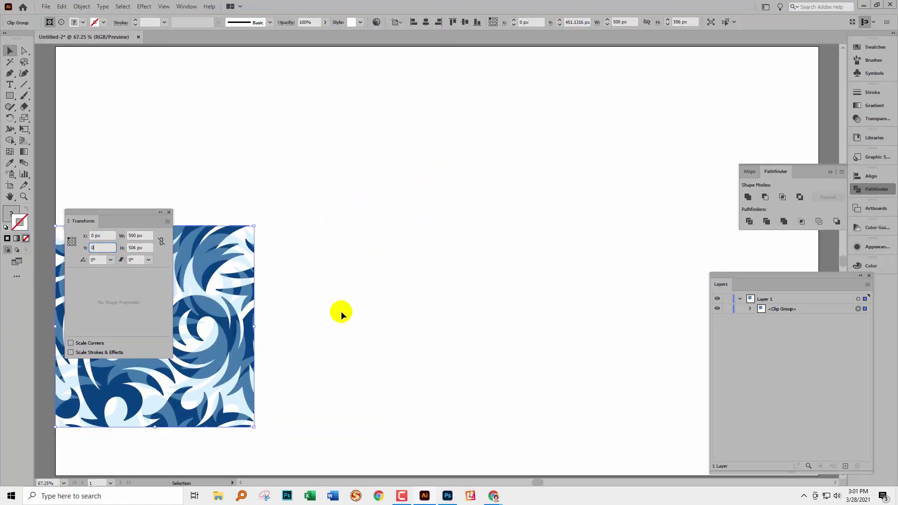
click(341, 311)
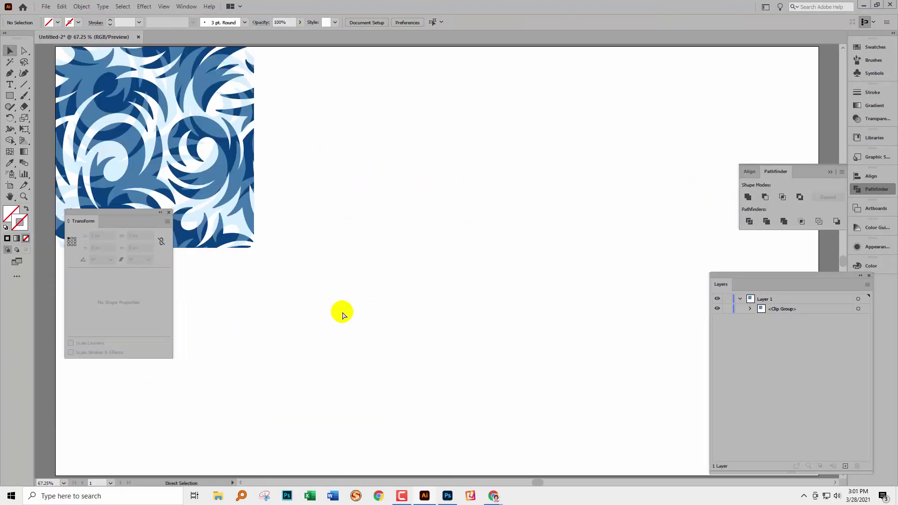
- Fit the artboard to the selected pattern tile using the Fit to Selected Art preset and deselect the tile
key(z)
drag(273, 138, 438, 204)
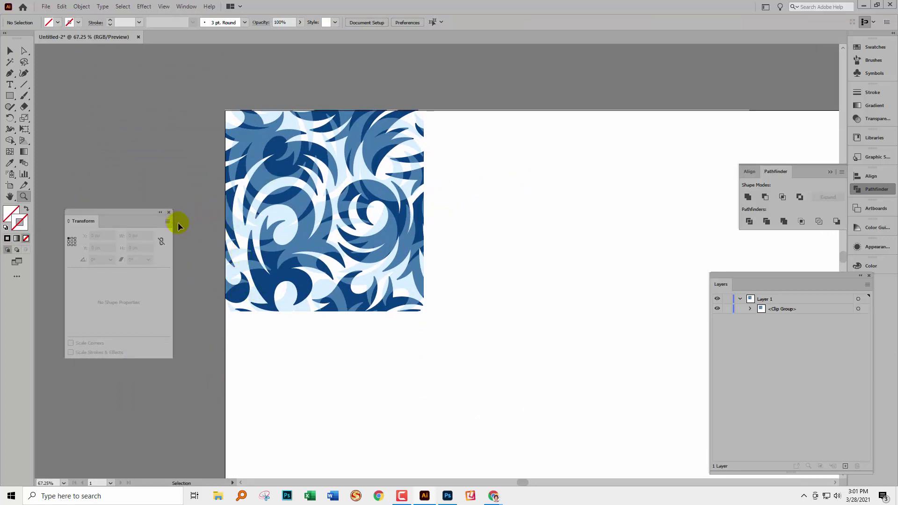
key(ctrl+a)
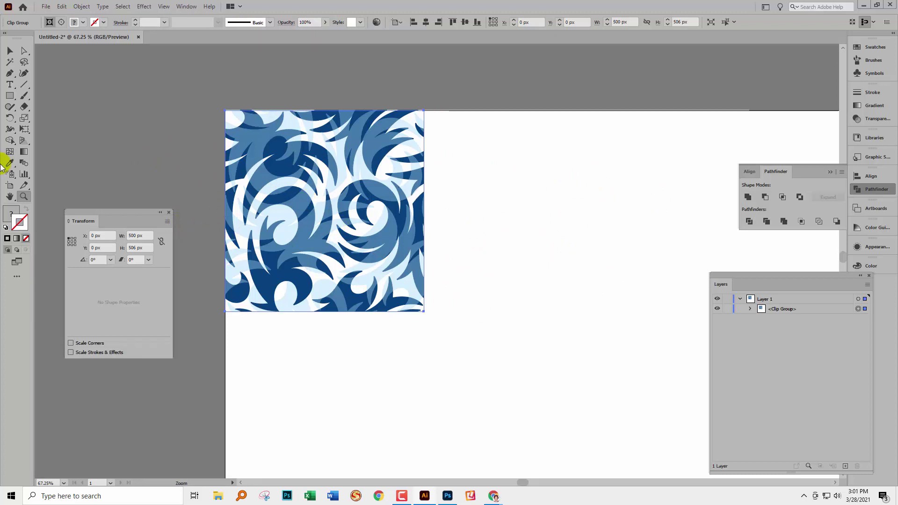
double_click(10, 187)
click(565, 192)
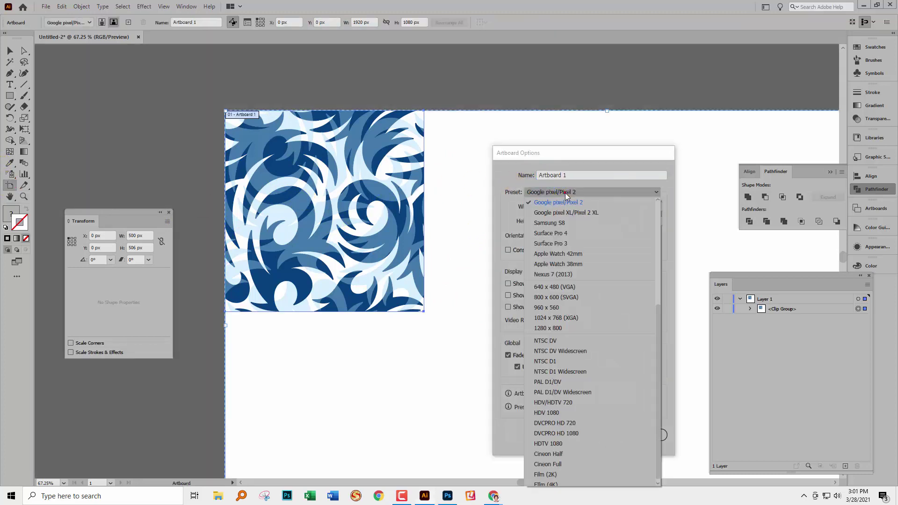
click(660, 318)
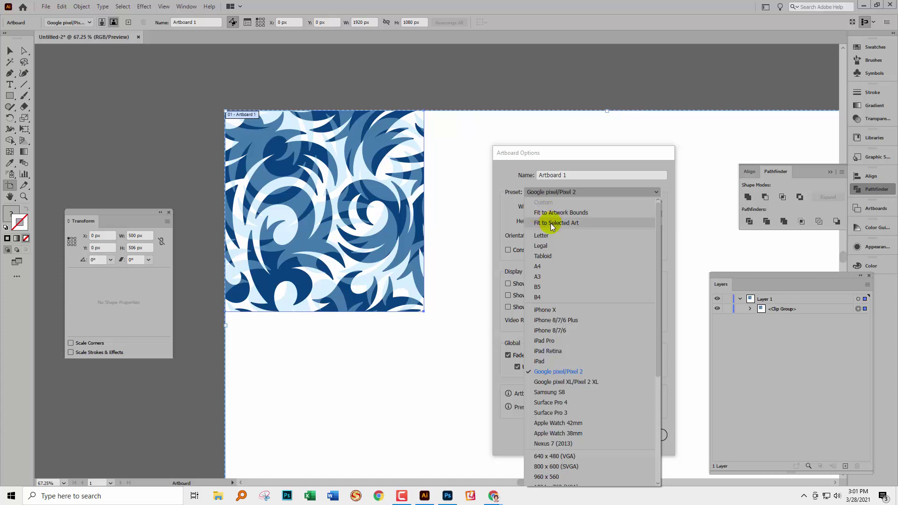
click(551, 223)
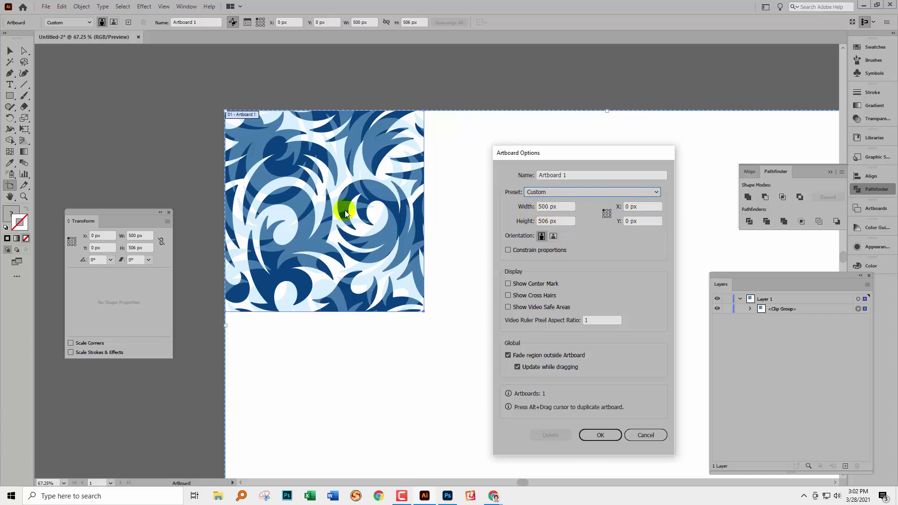
click(289, 260)
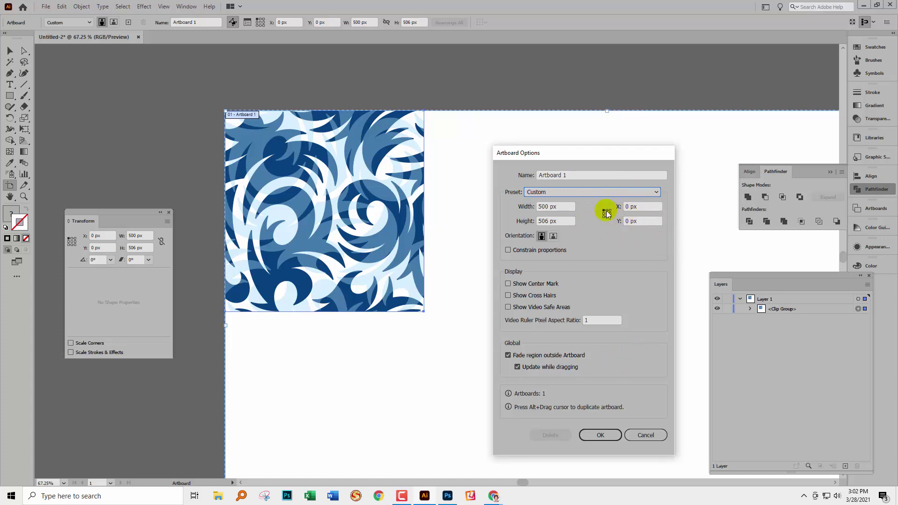
click(601, 438)
click(10, 51)
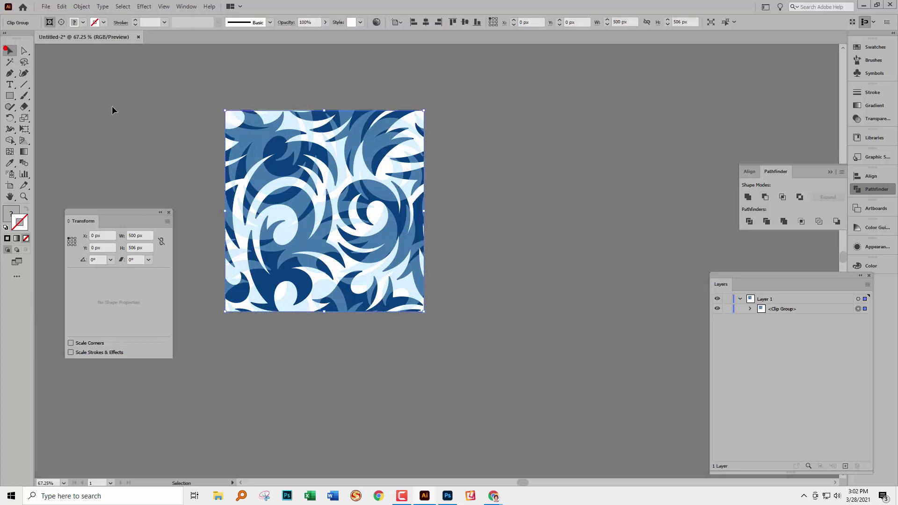
click(113, 113)
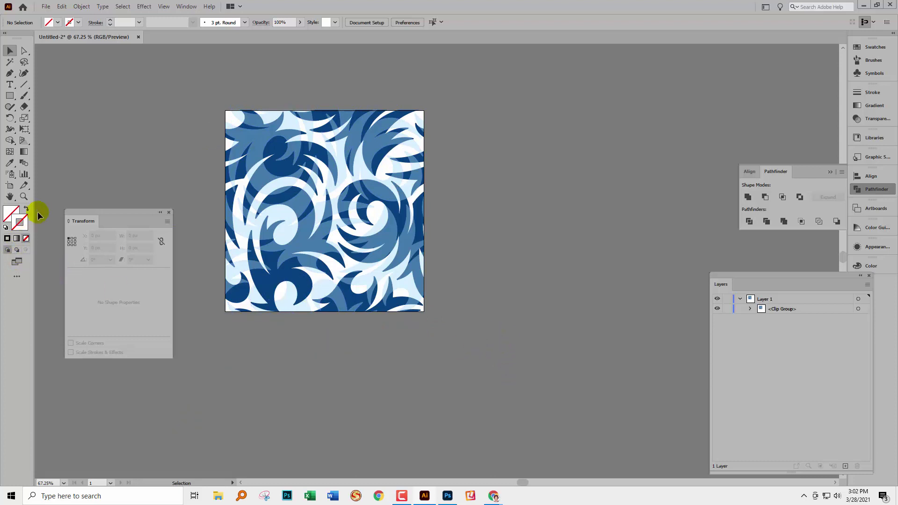
- Start a Save for Web export of the tile and set the format to JPEG at 100% quality
drag(74, 212, 613, 268)
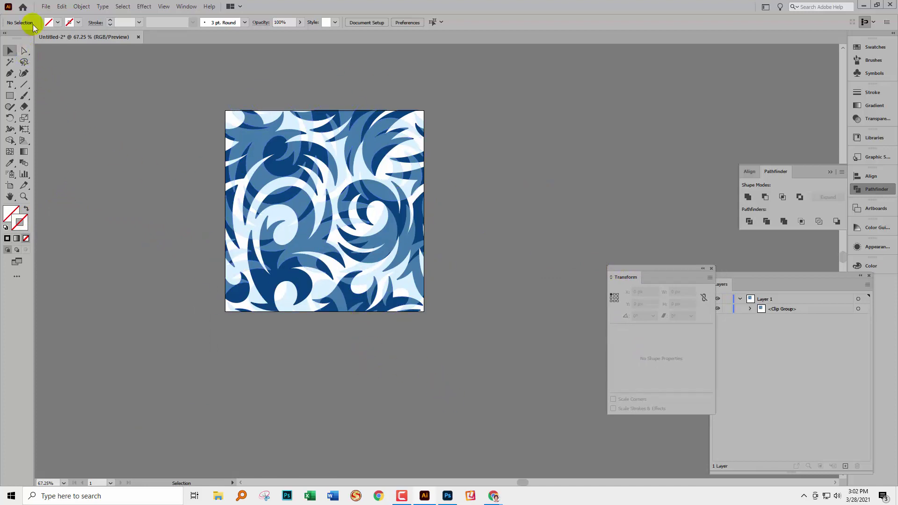
click(45, 6)
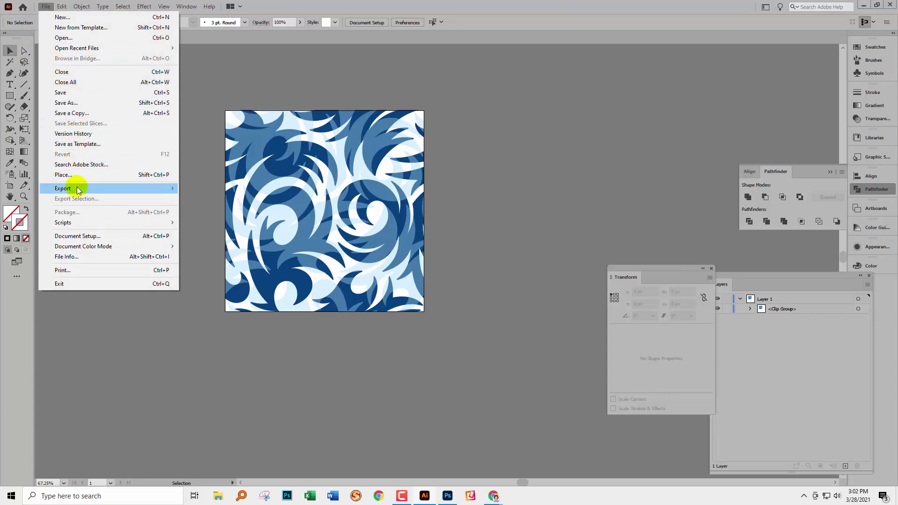
mouse_move(144, 187)
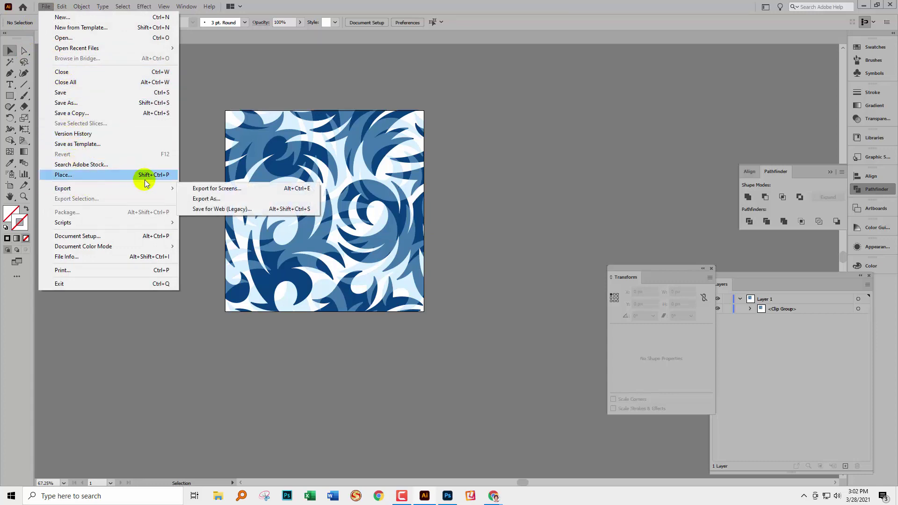
click(204, 211)
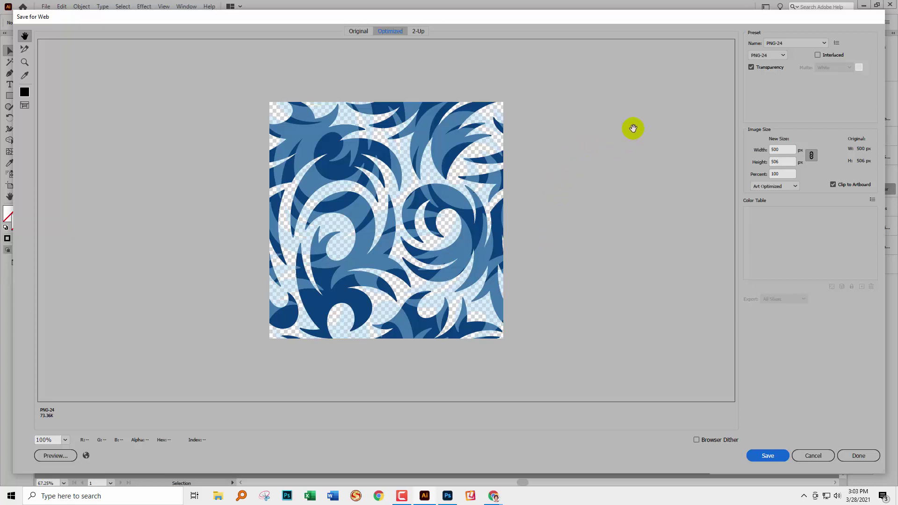
click(782, 56)
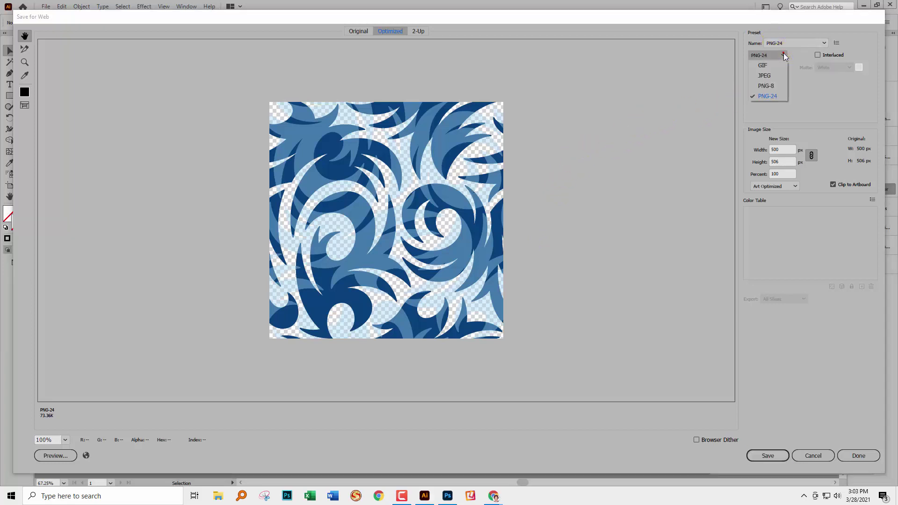
click(764, 76)
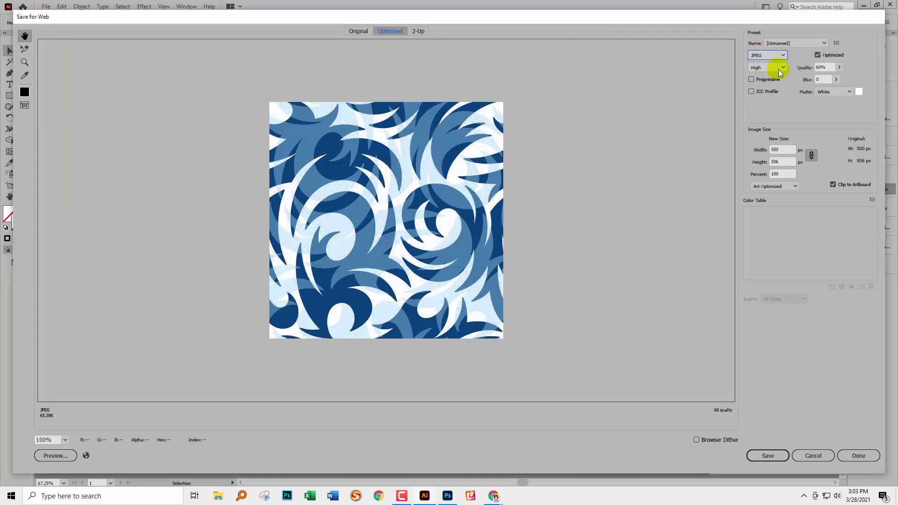
click(838, 67)
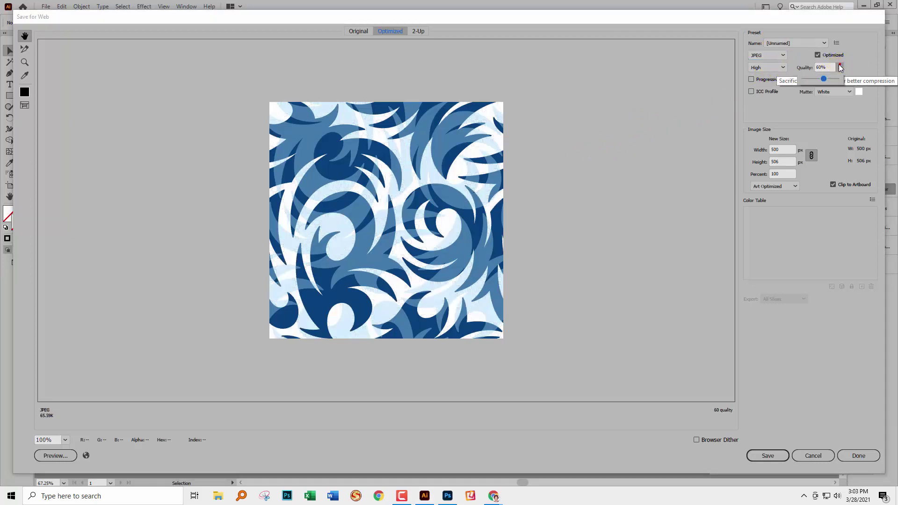
drag(818, 82, 838, 79)
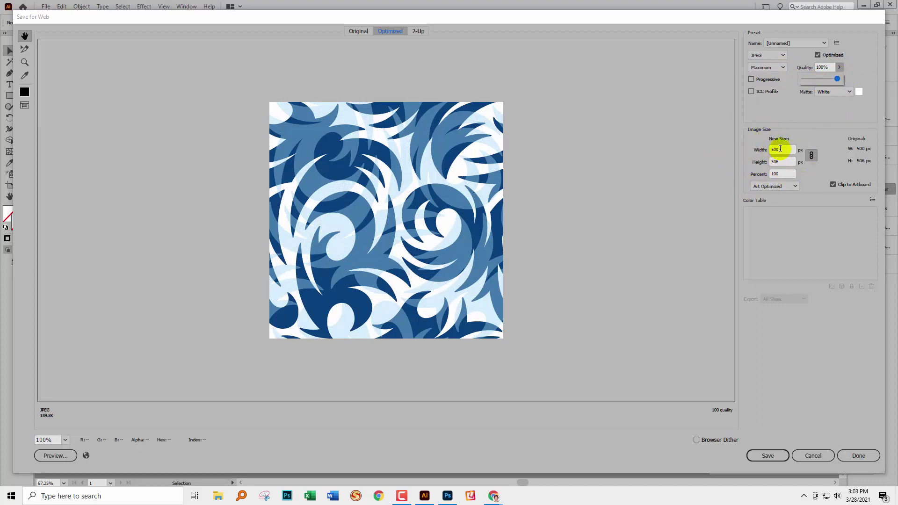
- Set the exported image's width to 1500 px with linked proportions and fit the preview on screen
double_click(778, 149)
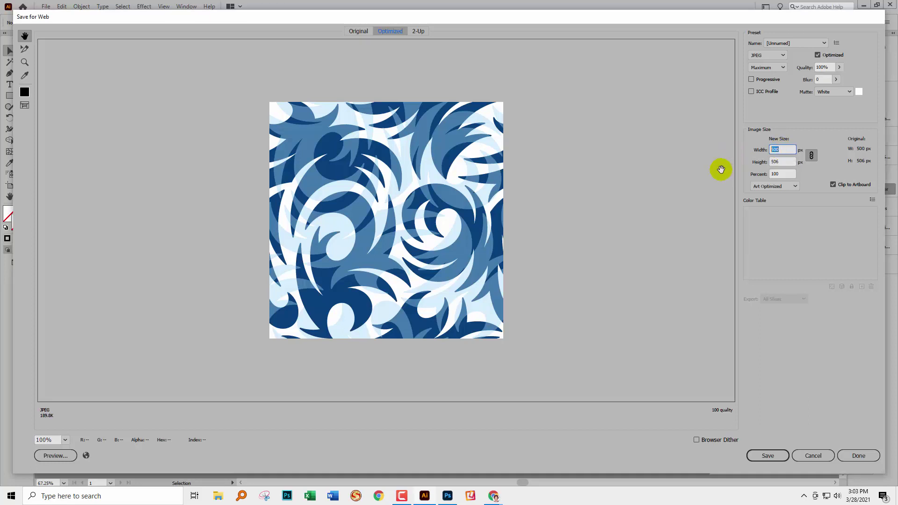
text(15)
key(Tab)
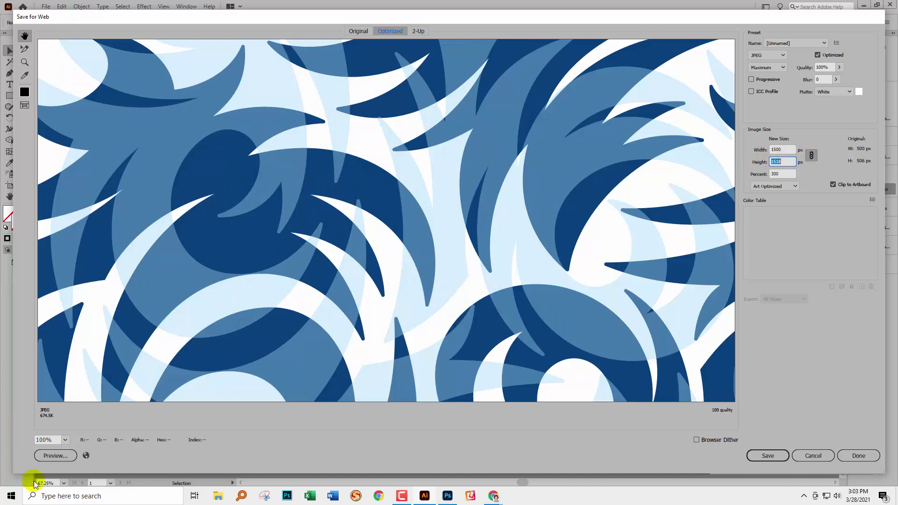
click(65, 440)
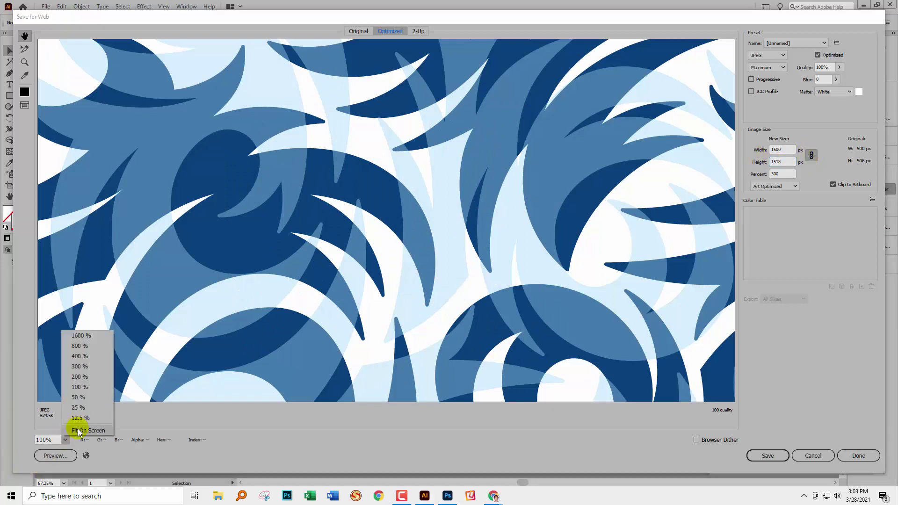
click(79, 430)
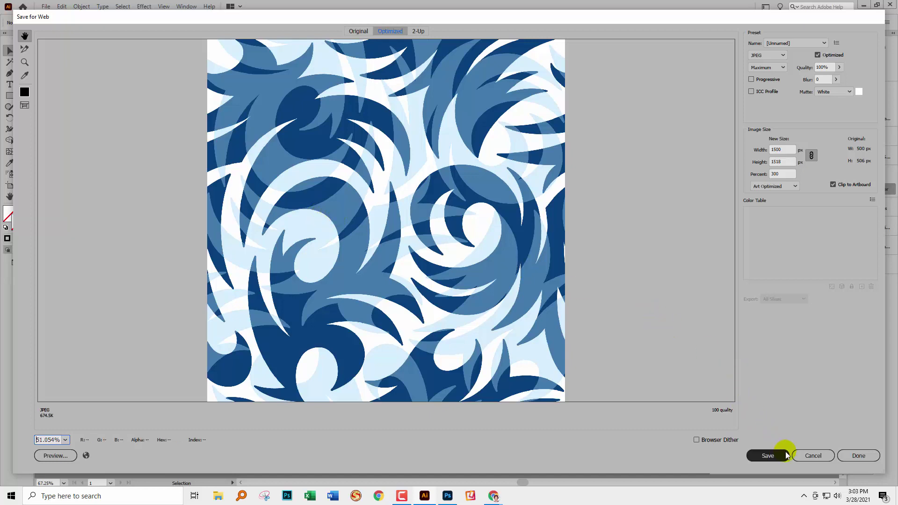
- Save the optimized JPEG in the Deletable Junk folder, named with the author's first name followed by 1
click(767, 455)
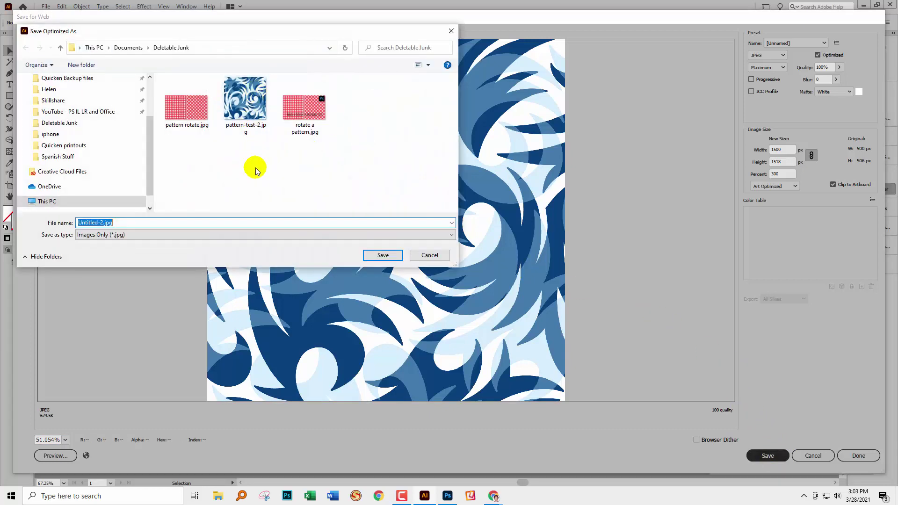
drag(124, 223, 57, 220)
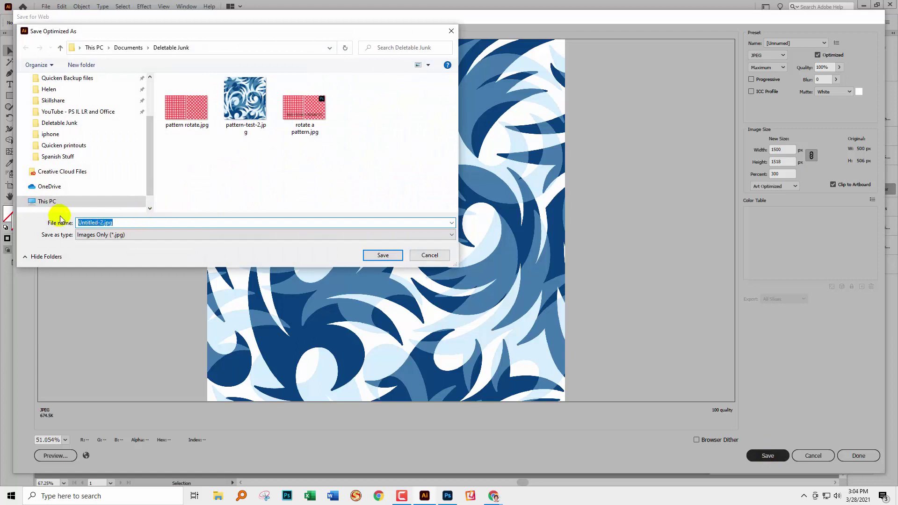
text(HELEN1)
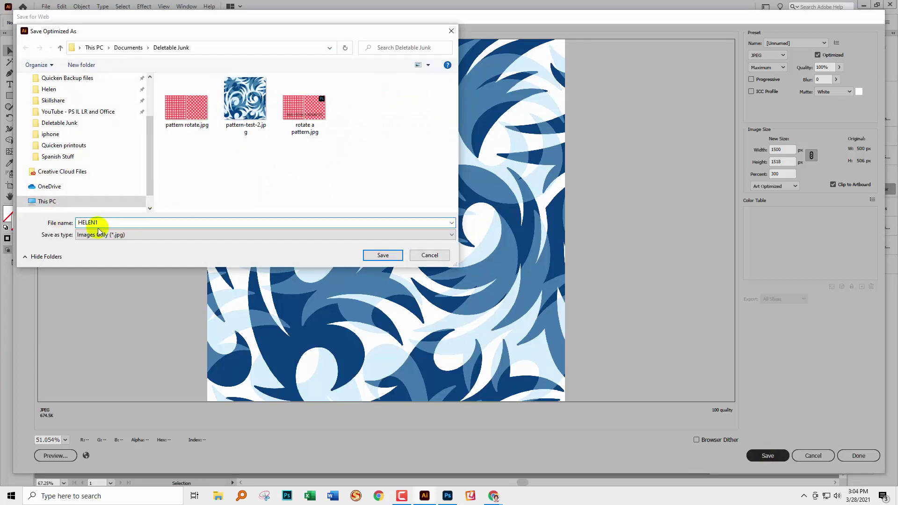
click(387, 257)
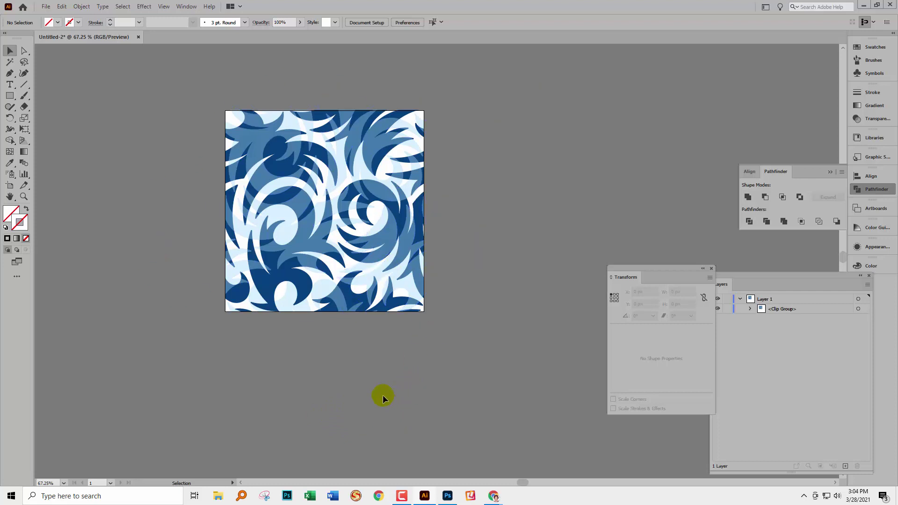
- Export the tile as a PNG at High (300 ppi) with a transparent background, named with the author's first name followed by 2
click(45, 6)
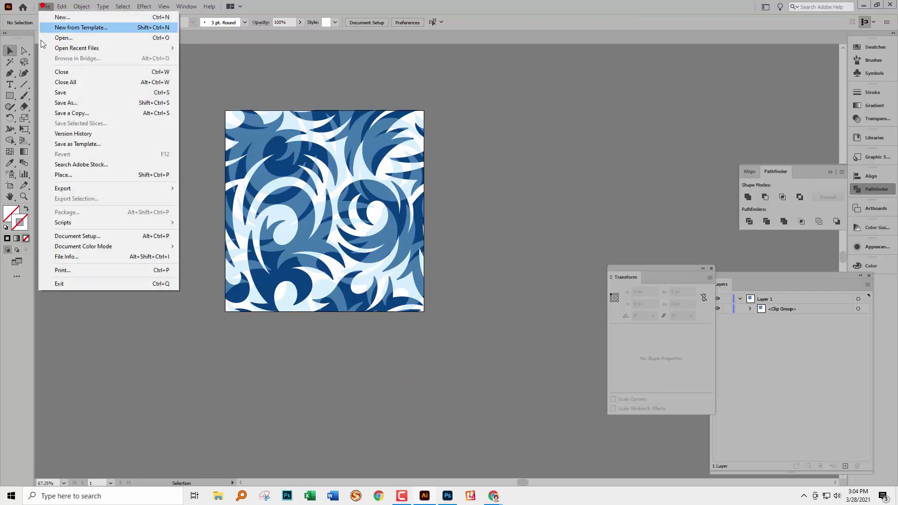
mouse_move(64, 189)
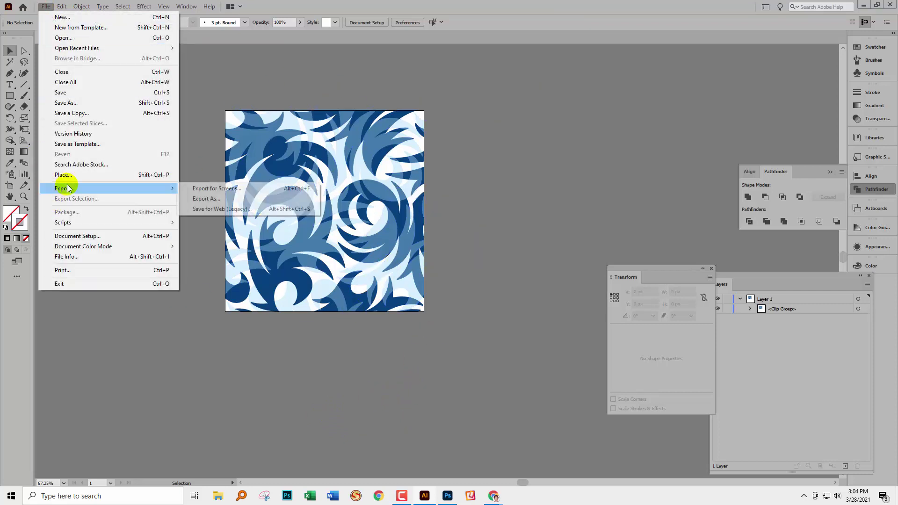
click(230, 199)
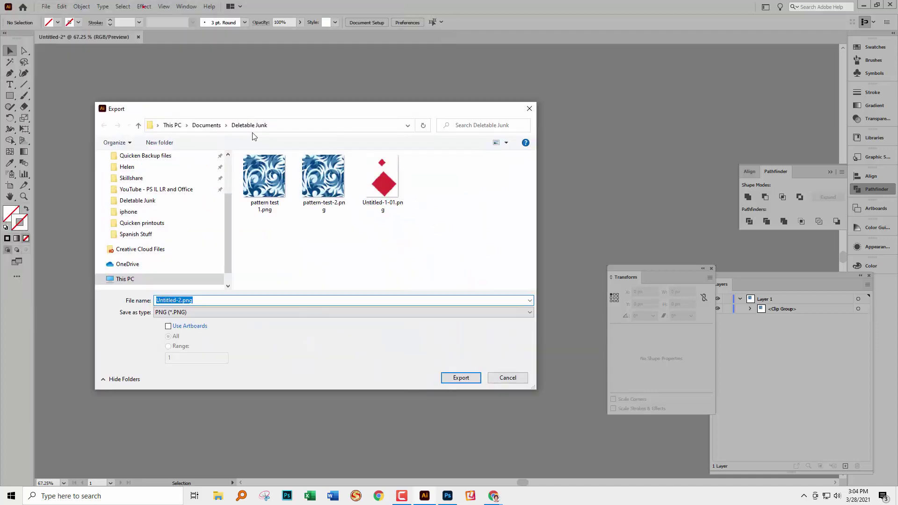
text(HELEN 2)
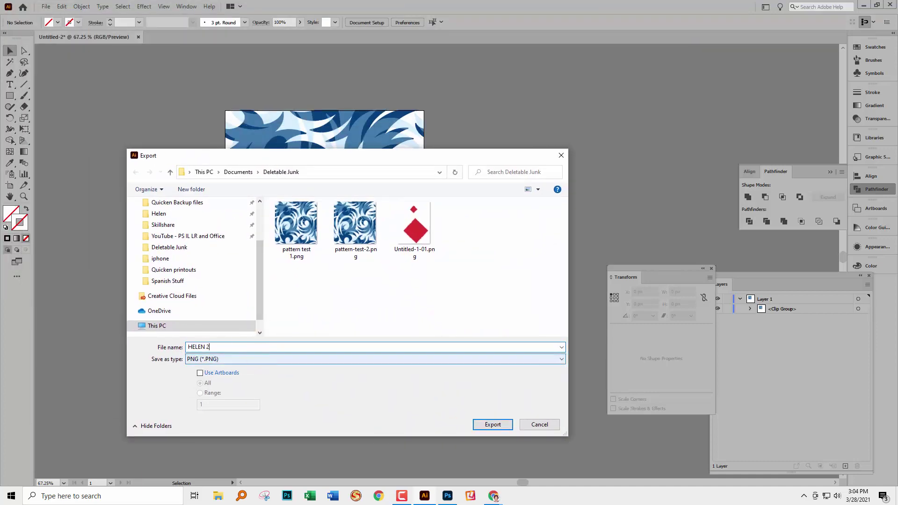
click(487, 426)
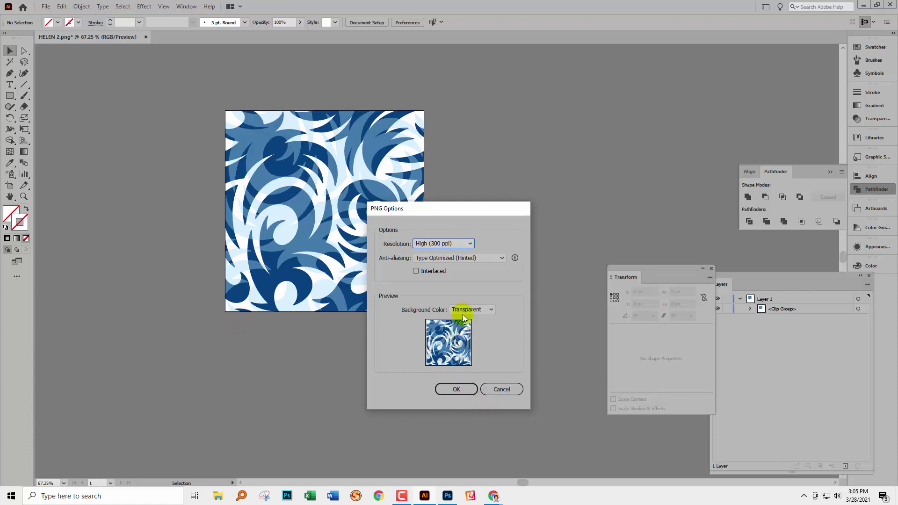
click(456, 390)
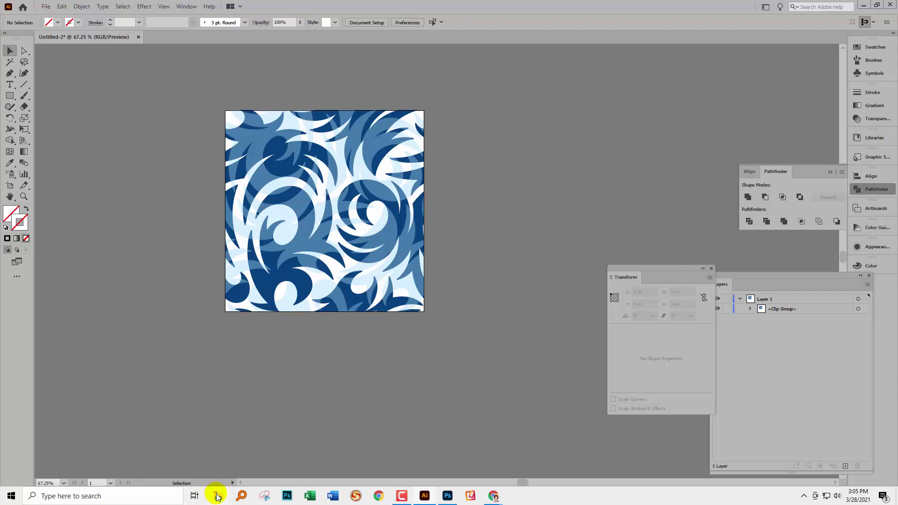
- Check the pixel dimensions of the exported PNG and JPEG in the Deletable Junk folder in File Explorer
click(216, 498)
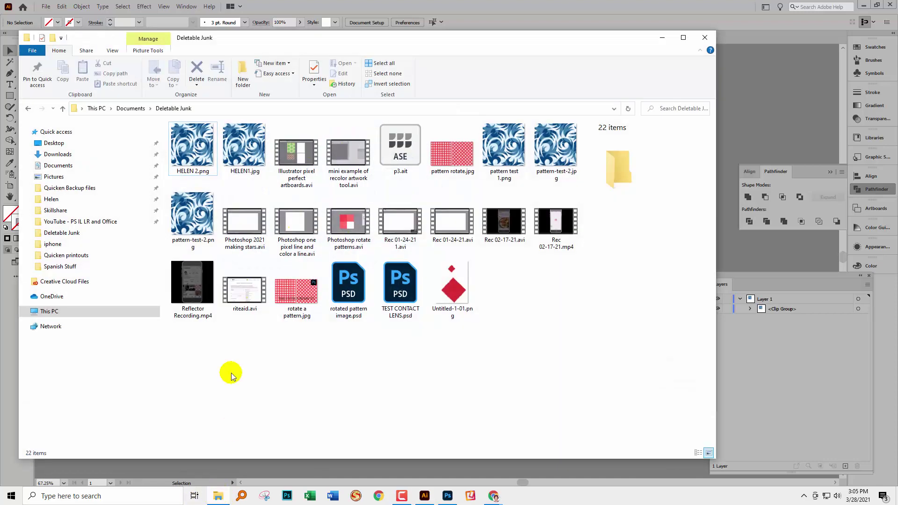
click(198, 155)
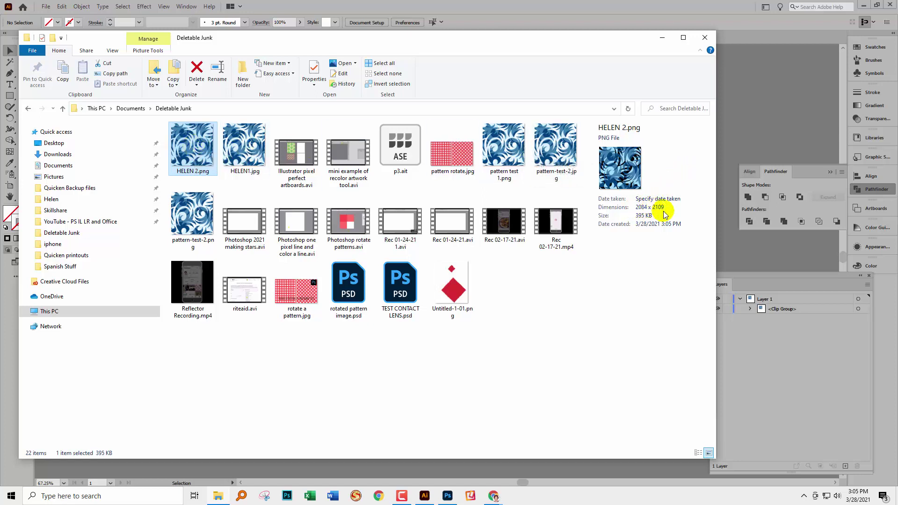
click(240, 146)
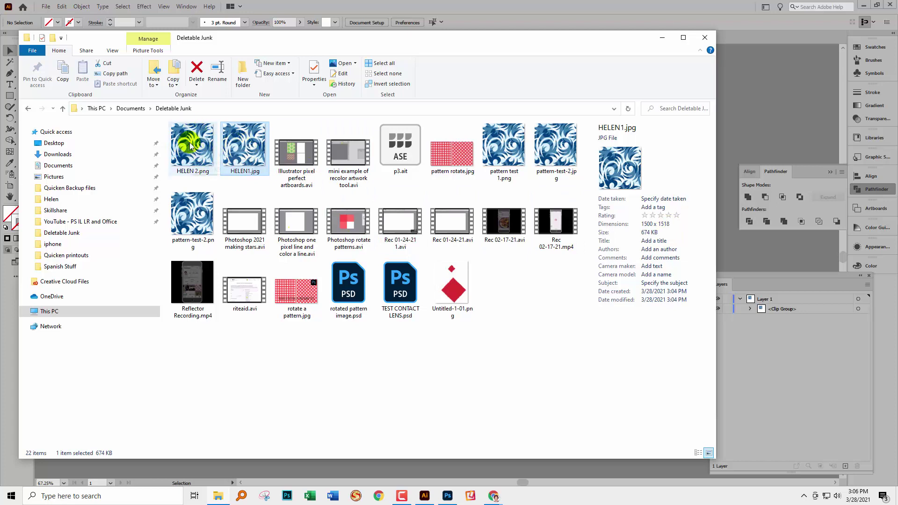
mouse_move(190, 146)
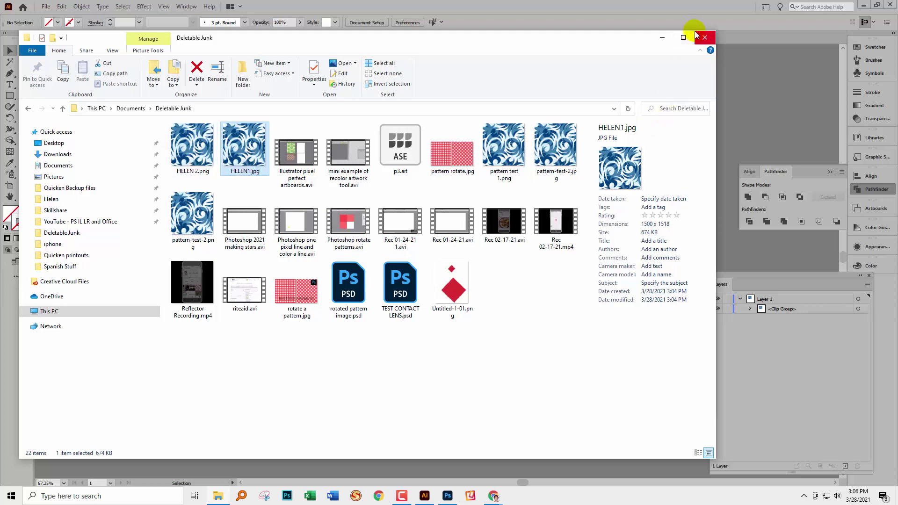
click(663, 39)
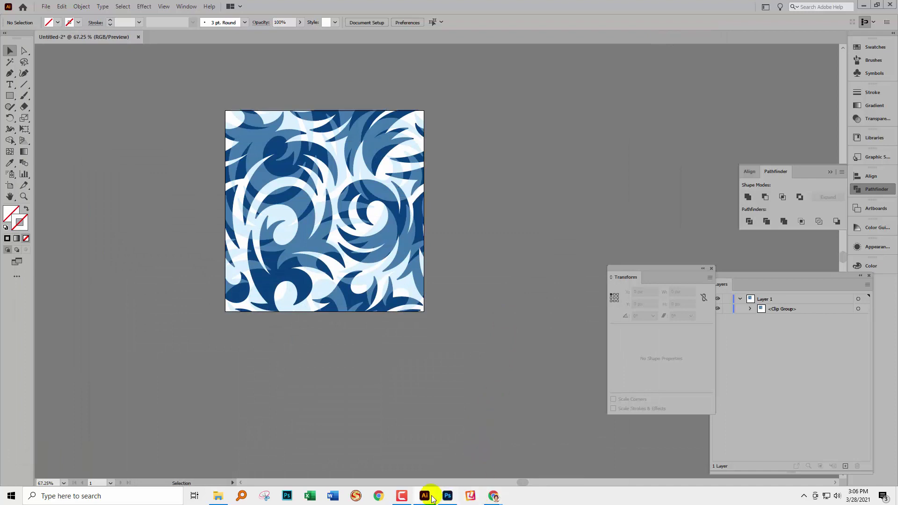
- Switch to Photoshop and open both exported tiles, the PNG and the JPEG, from the Deletable Junk folder
click(446, 497)
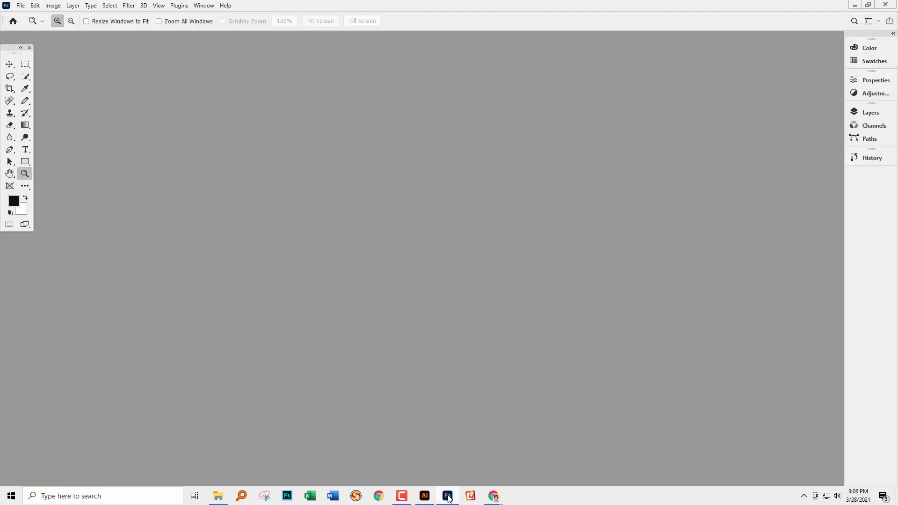
click(19, 6)
click(31, 24)
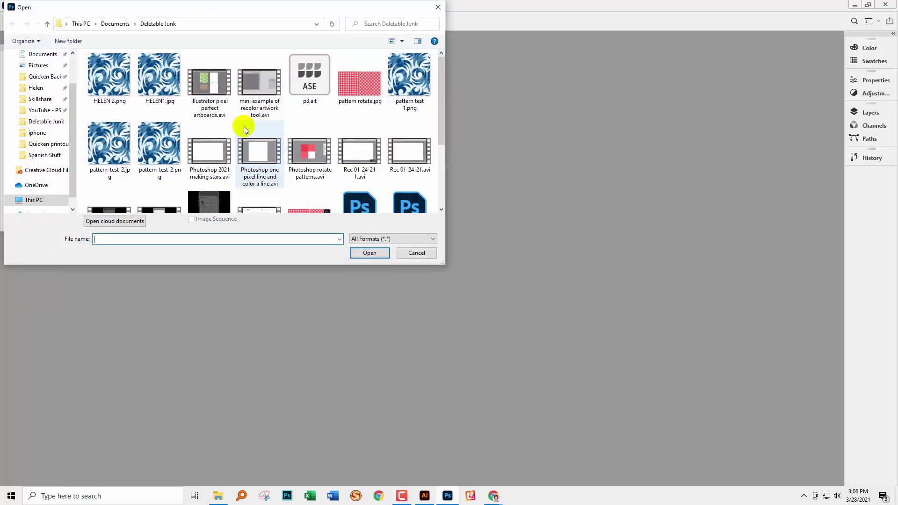
ctrl+click(159, 77)
click(369, 253)
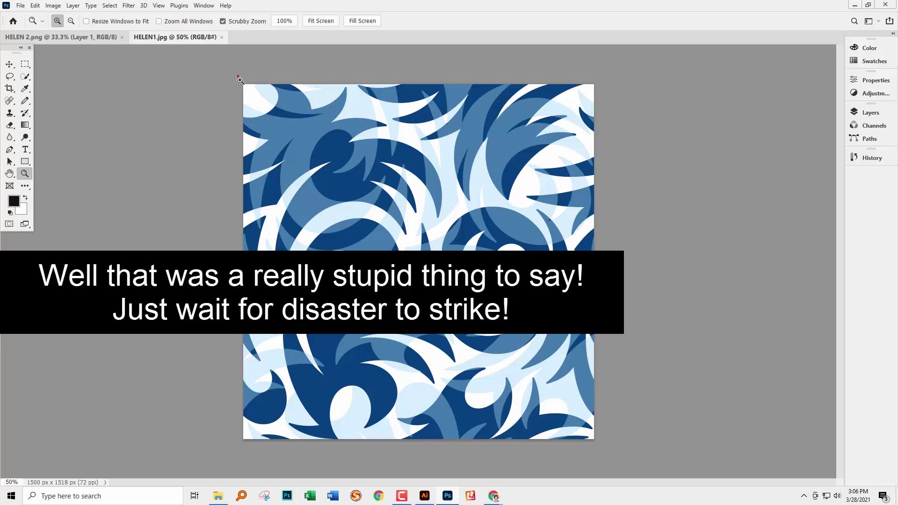
- Examine the top, right and bottom edges of the JPEG tile at high magnification for stray edge pixels
drag(240, 80, 312, 181)
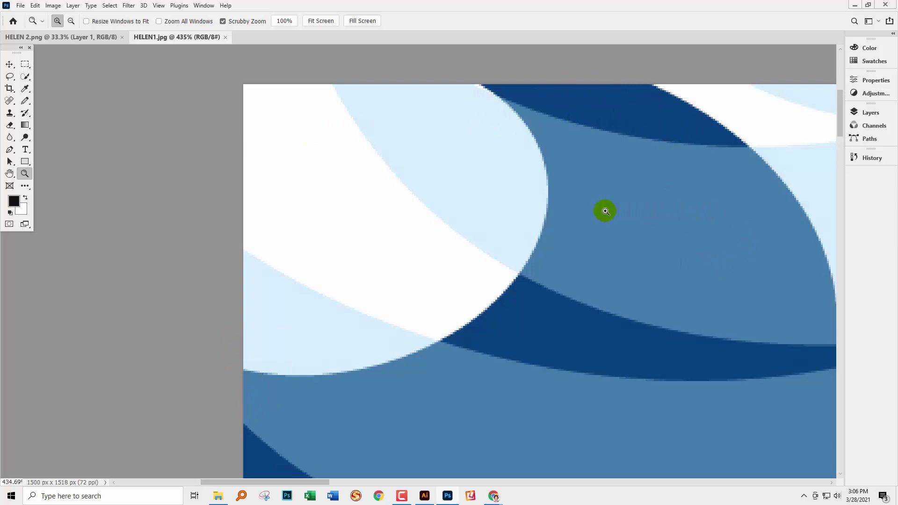
drag(679, 206, 96, 246)
drag(624, 196, 76, 245)
drag(405, 280, 219, 286)
drag(324, 275, 351, 181)
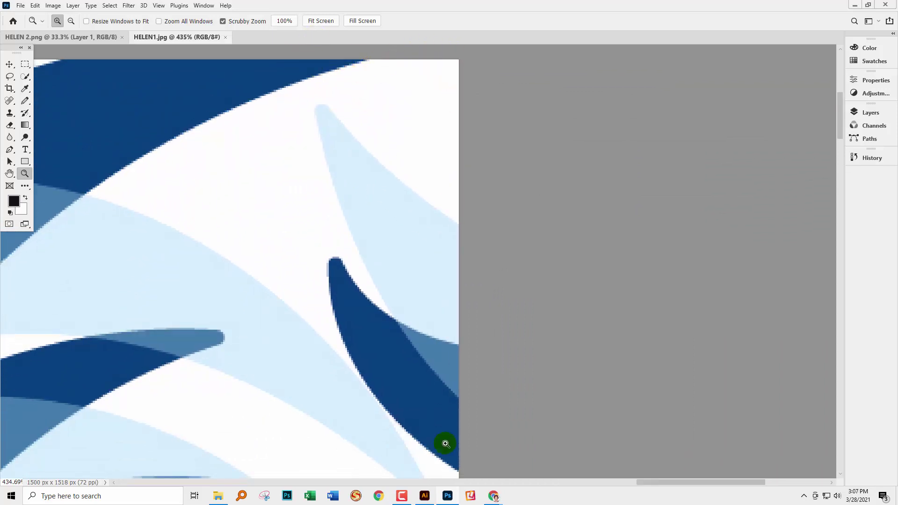
drag(434, 466, 454, 271)
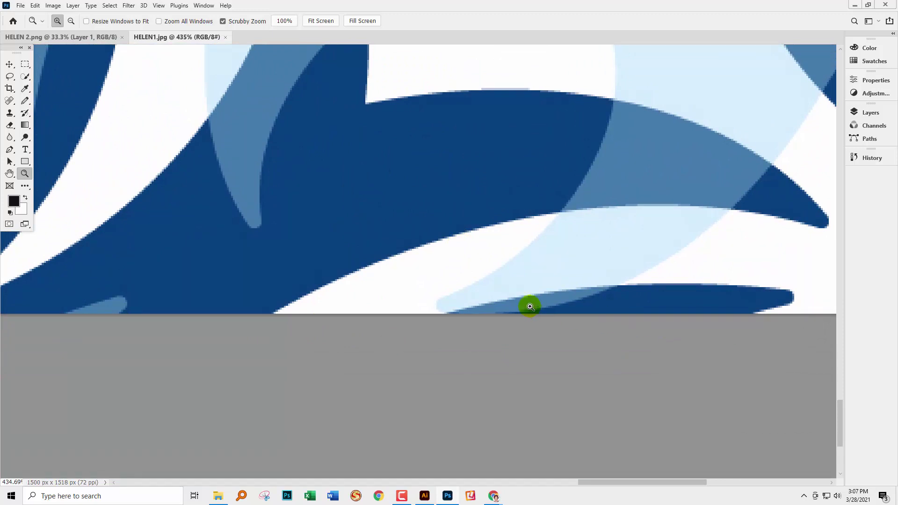
click(348, 267)
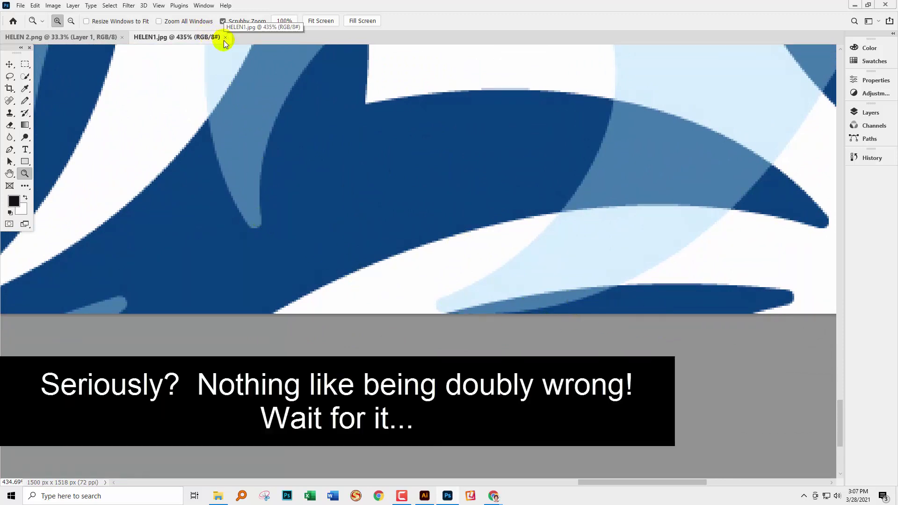
- Switch to the PNG tile and examine its top and right edges down to the bottom-right corner at pixel level
click(95, 38)
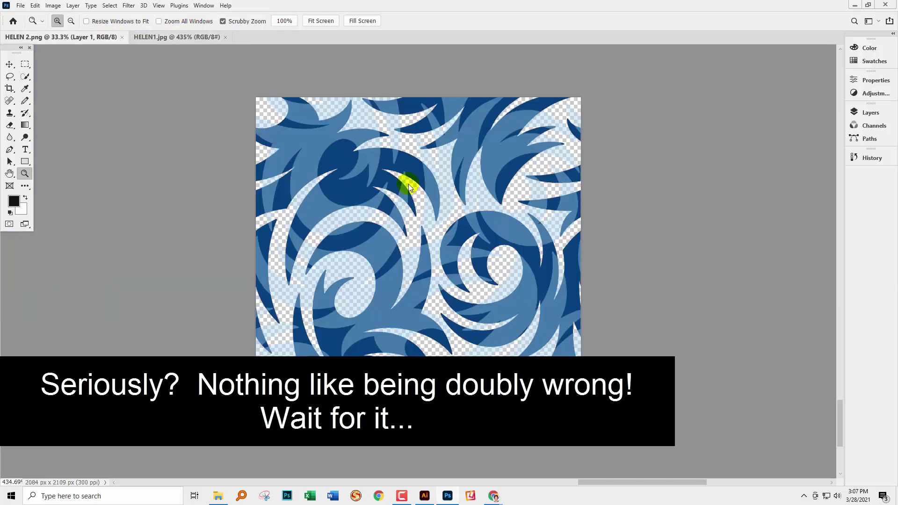
drag(286, 82, 417, 139)
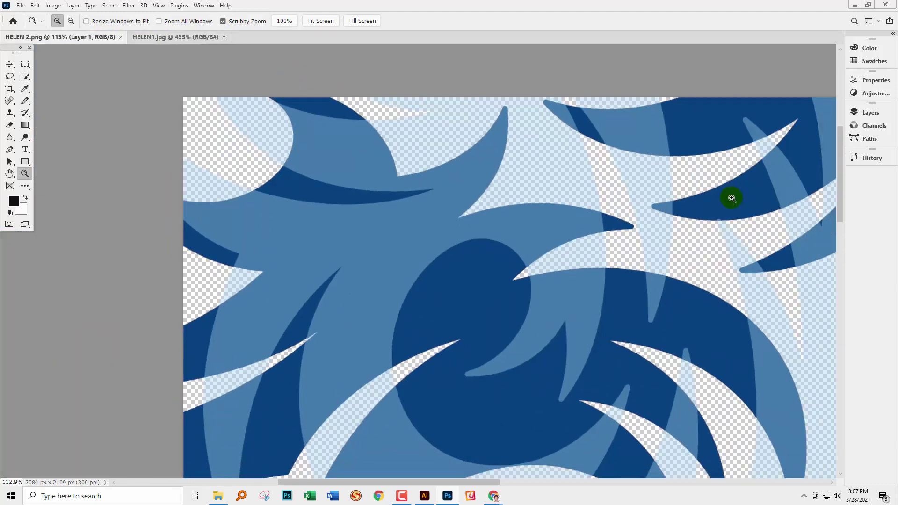
drag(721, 195, 50, 127)
mouse_move(464, 122)
mouse_down()
mouse_move(415, 88)
mouse_move(221, 241)
mouse_move(293, 251)
mouse_up()
drag(385, 234, 435, 141)
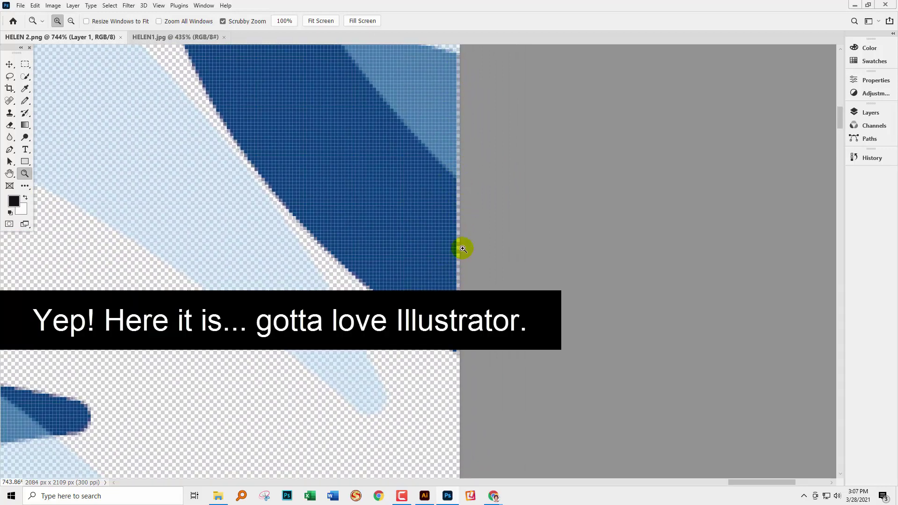
drag(452, 227, 466, 358)
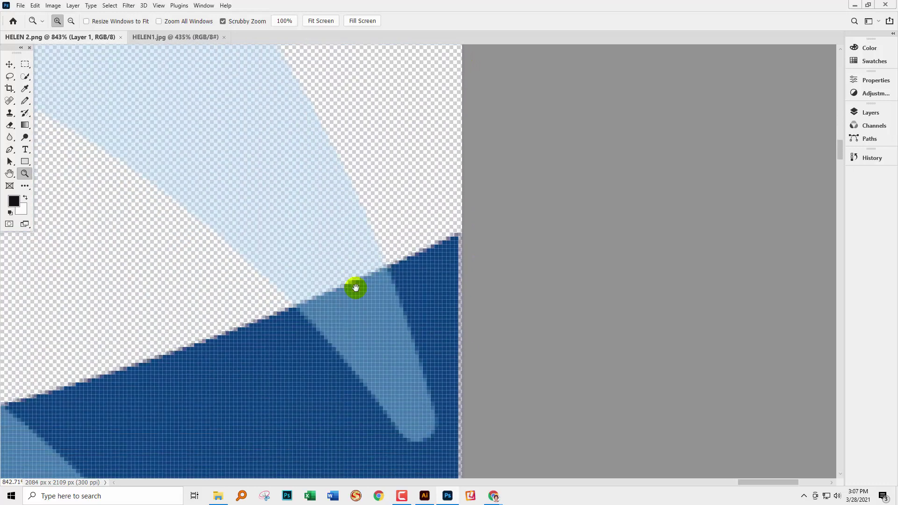
scroll(328, 231, down, 10)
scroll(328, 231, left, 5)
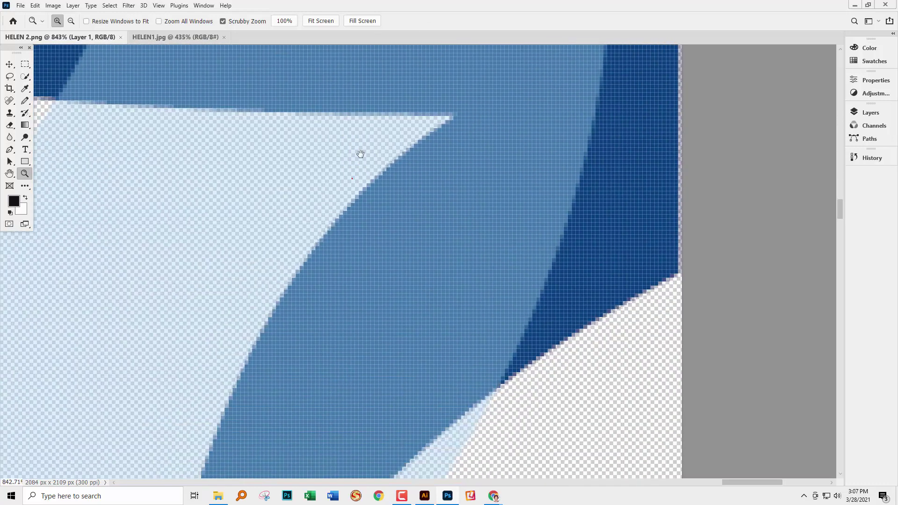
scroll(392, 115, down, 10)
scroll(392, 115, right, 2)
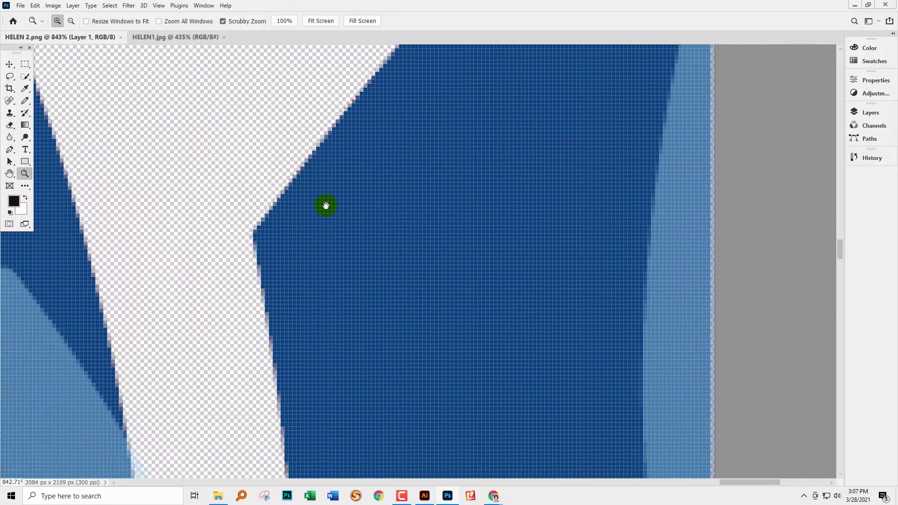
scroll(345, 170, down, 10)
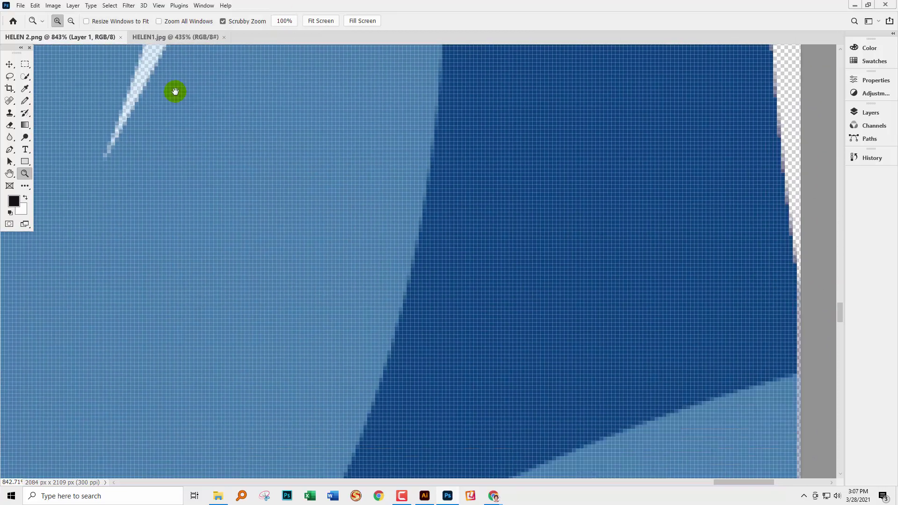
scroll(377, 86, down, 10)
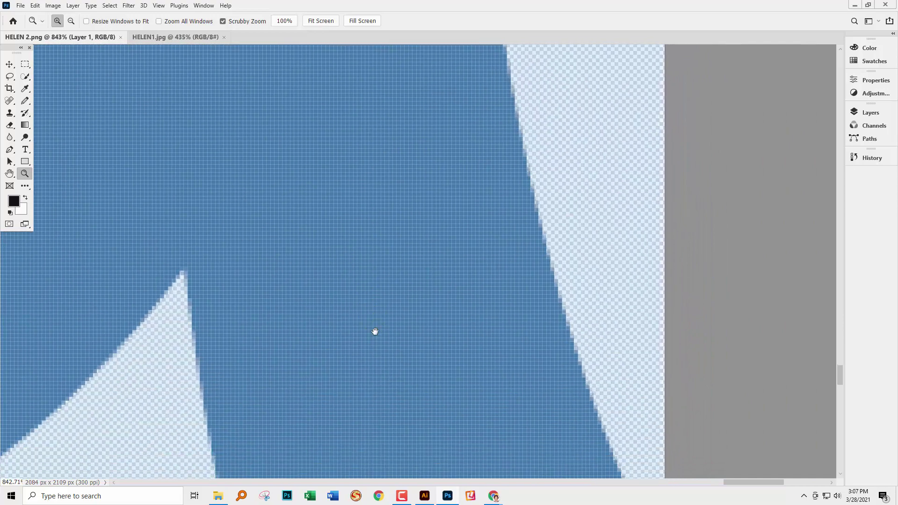
scroll(448, 435, down, 10)
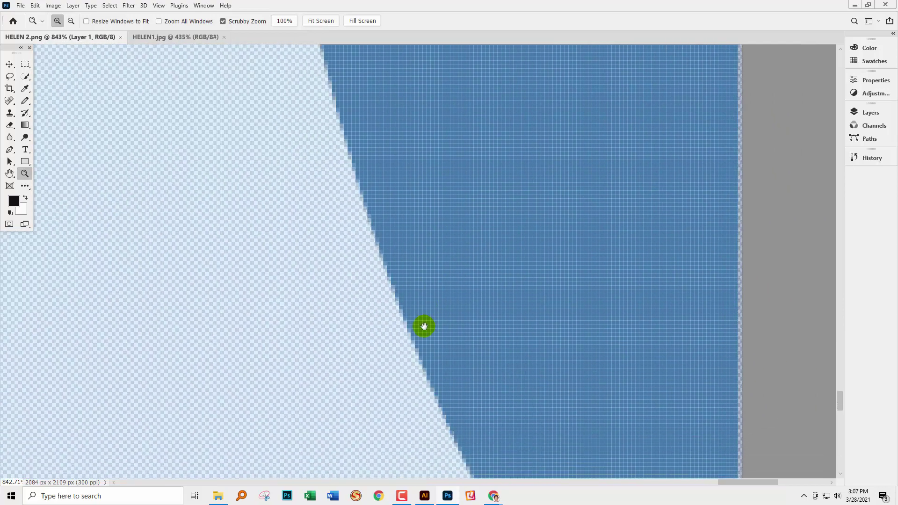
scroll(521, 431, down, 10)
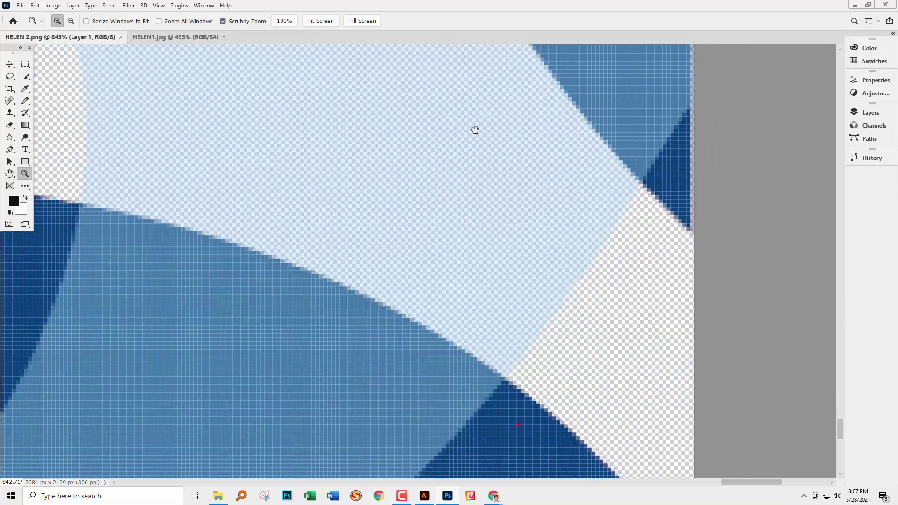
scroll(346, 318, left, 5)
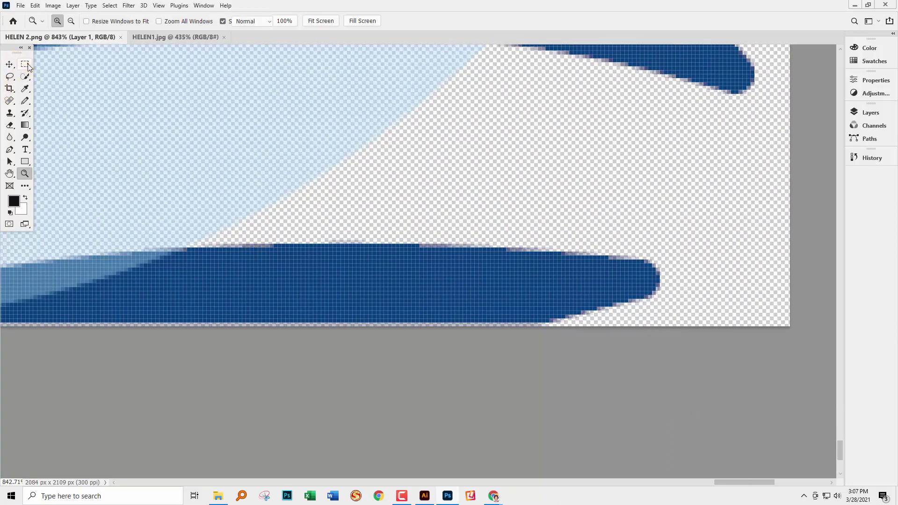
- Select the PNG's bottommost pixel row with the Single Row Marquee, invert the selection and crop the image to it
drag(28, 67, 67, 82)
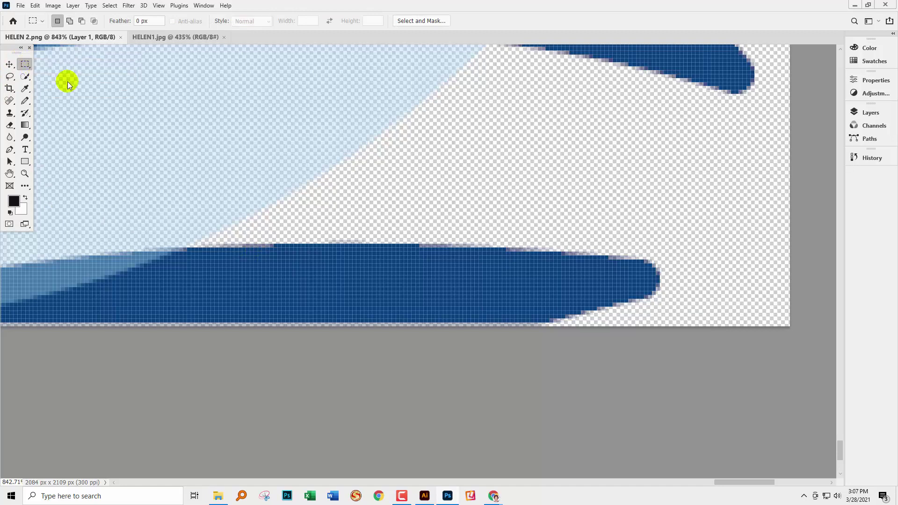
click(415, 325)
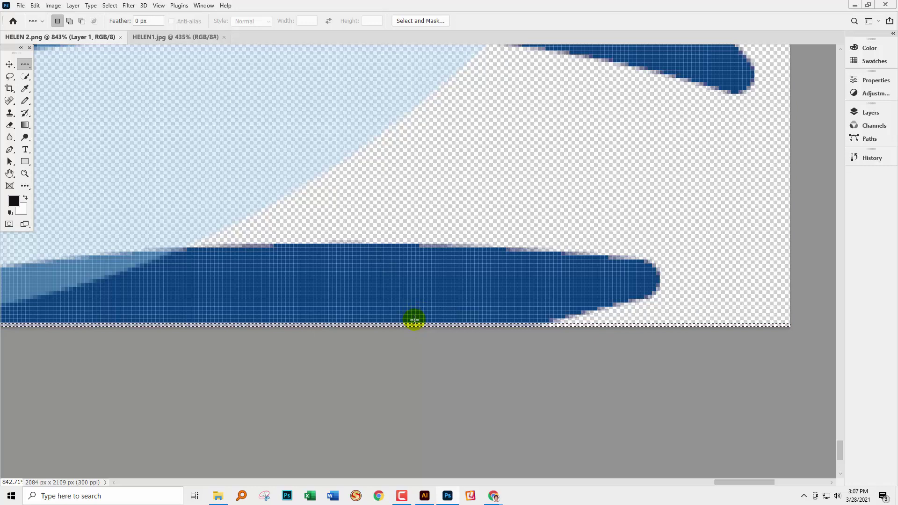
click(110, 6)
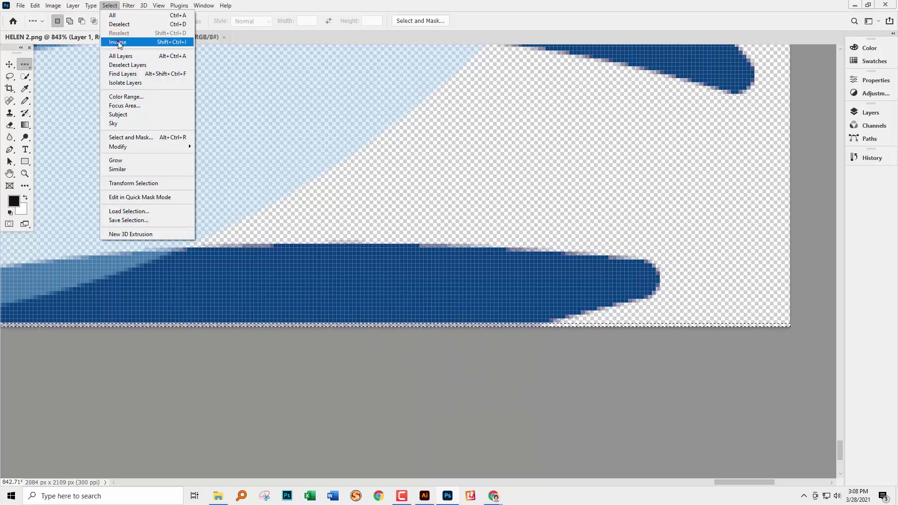
click(118, 43)
click(52, 6)
click(69, 94)
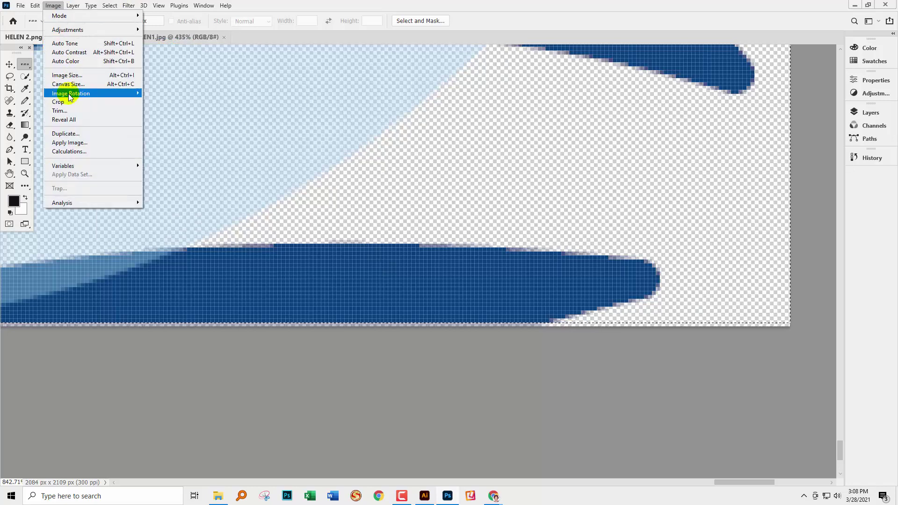
click(69, 103)
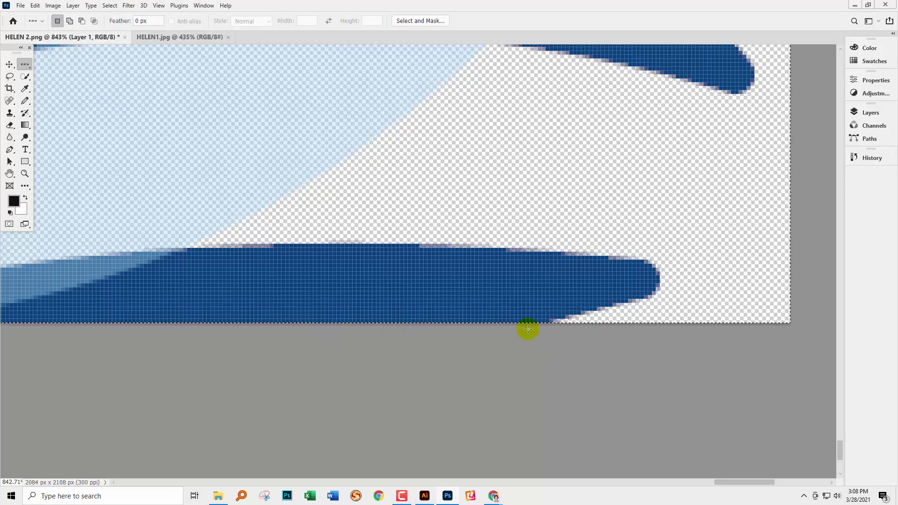
- Select the stray rightmost pixel column of the PNG with the Single Column Marquee, replacing the existing selection
drag(554, 116, 405, 445)
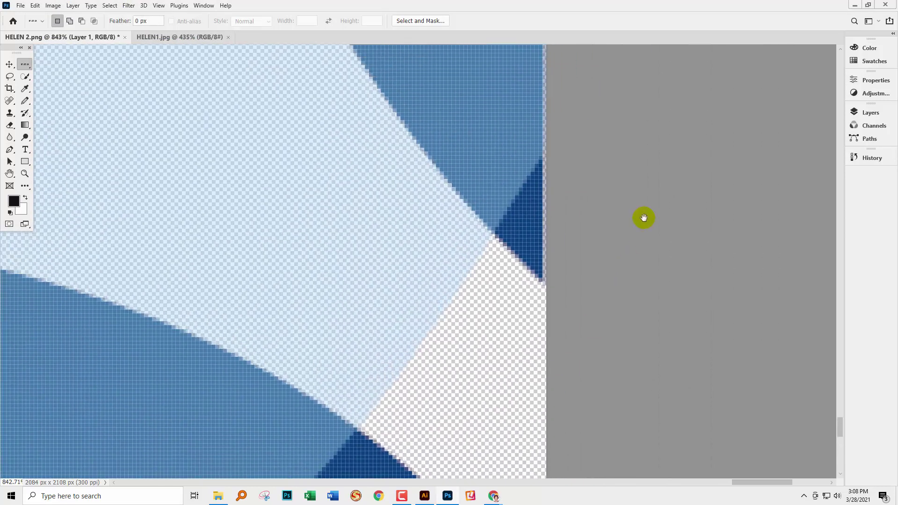
drag(643, 217, 504, 182)
click(375, 239)
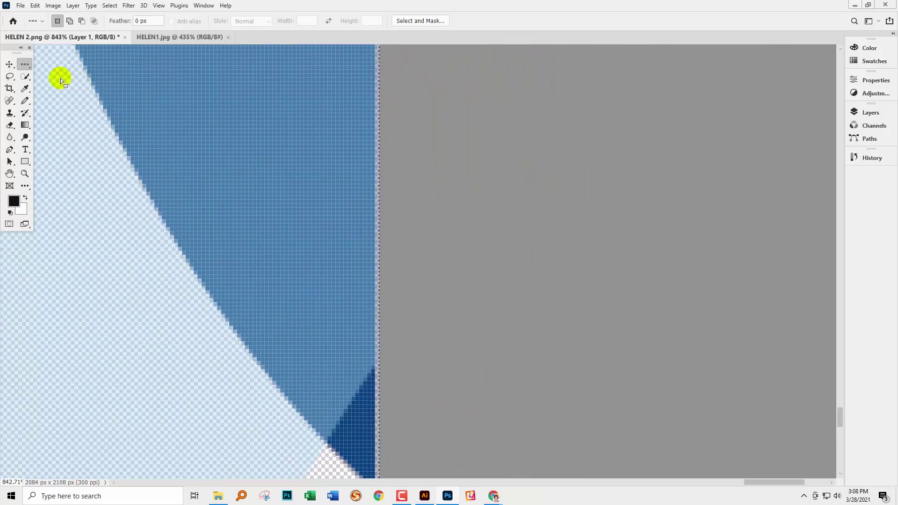
drag(26, 67, 45, 98)
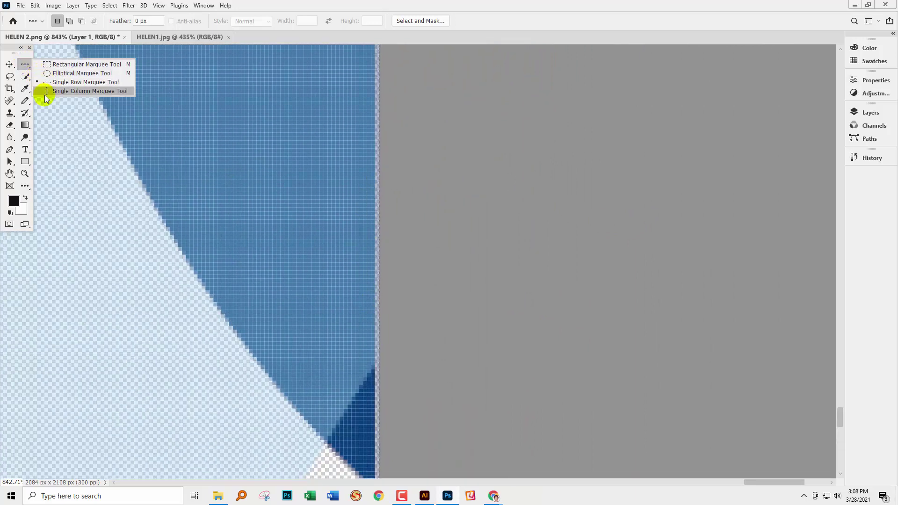
click(58, 93)
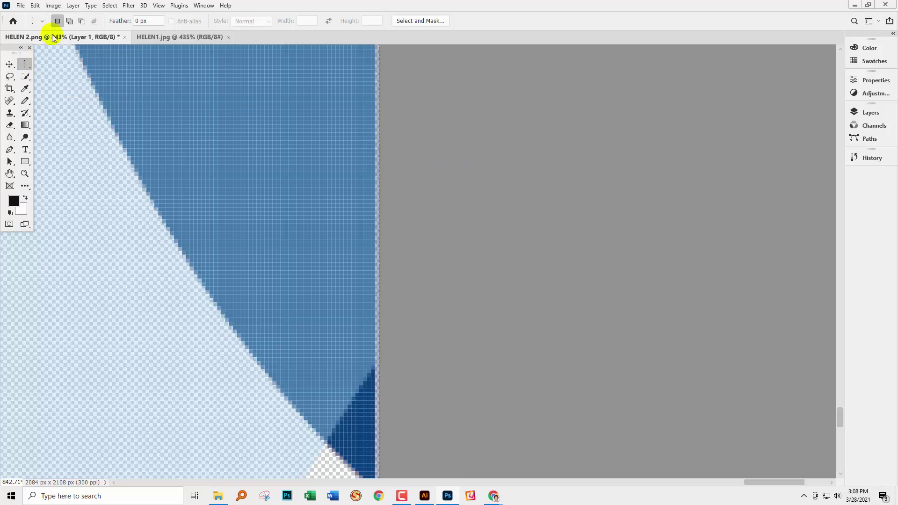
click(10, 64)
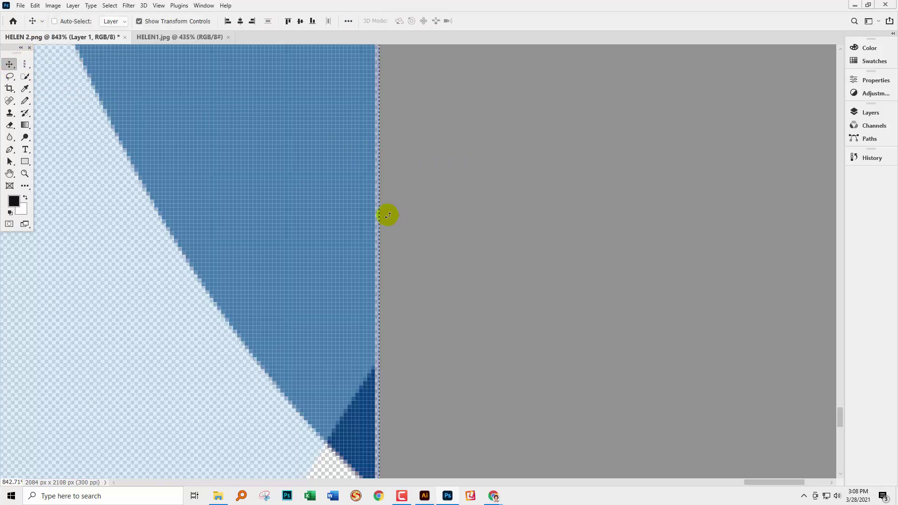
key(ctrl)
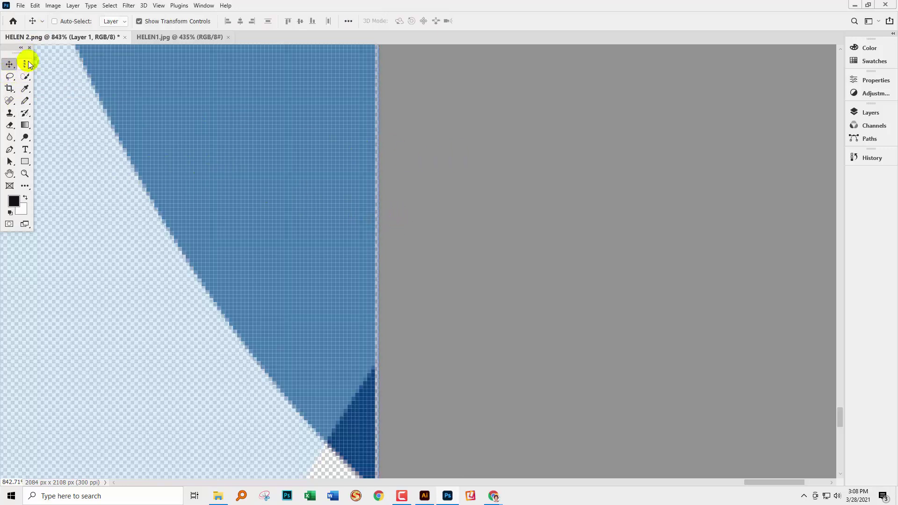
click(25, 65)
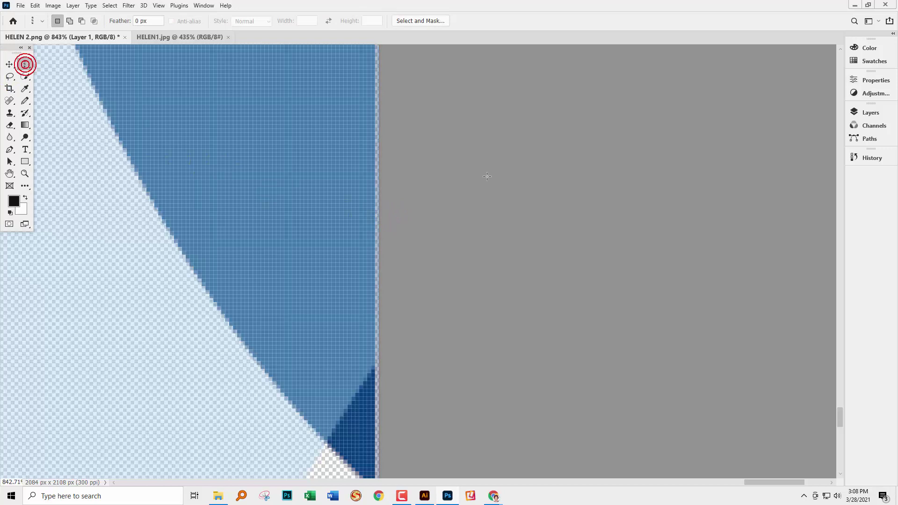
click(377, 200)
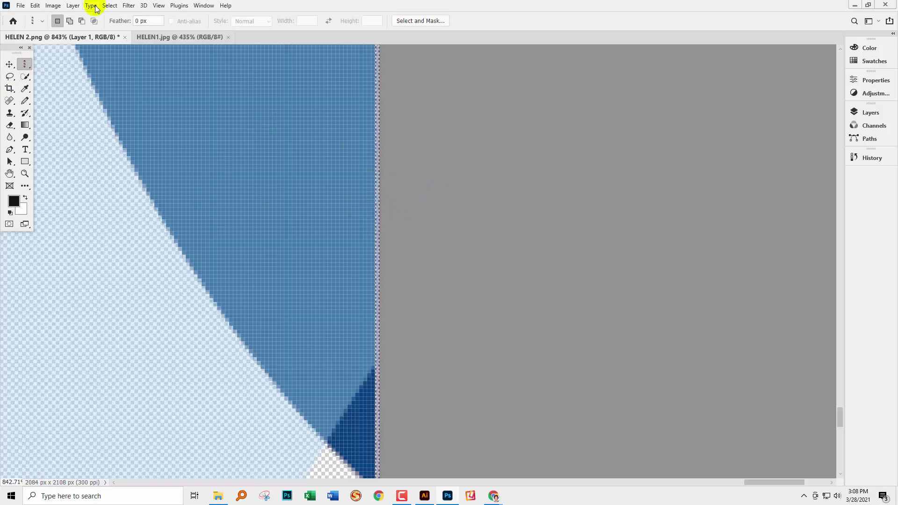
- Invert the column selection and crop the PNG to it
click(109, 6)
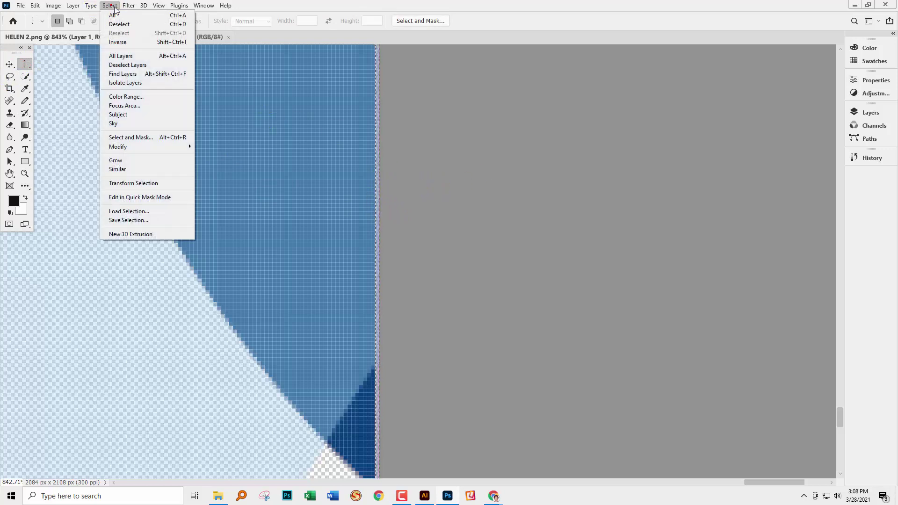
click(122, 42)
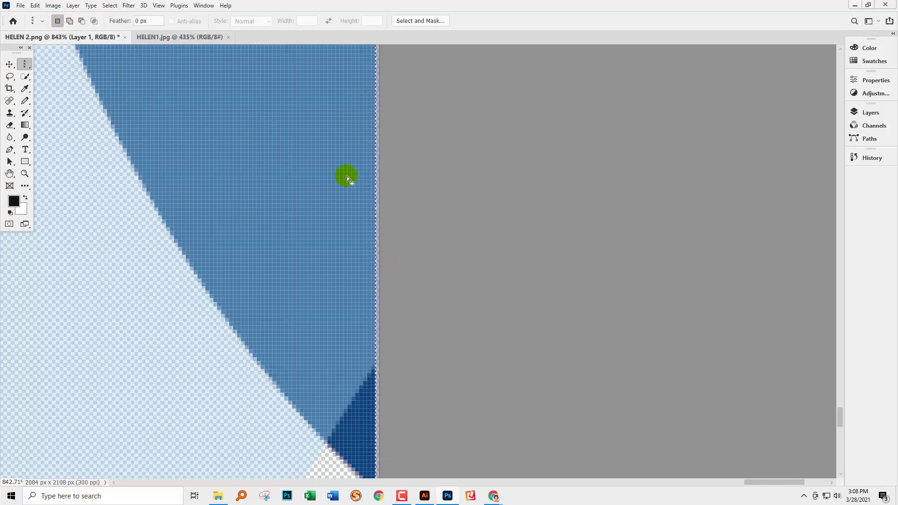
click(49, 5)
click(55, 99)
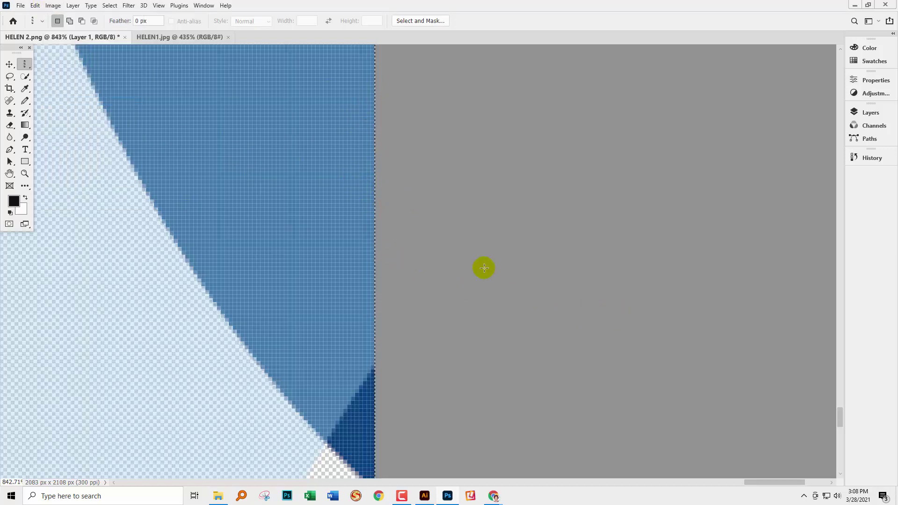
- Save the cropped PNG tile and close it
key(ctrl+0)
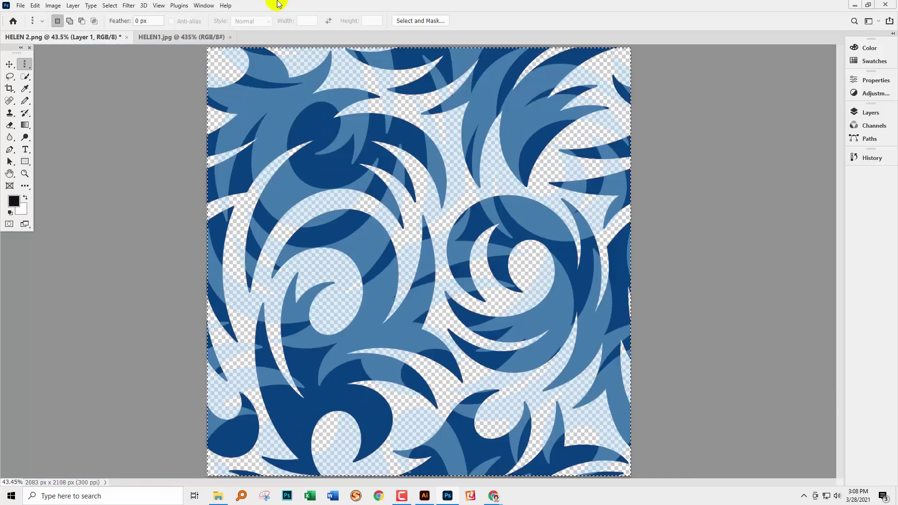
click(21, 6)
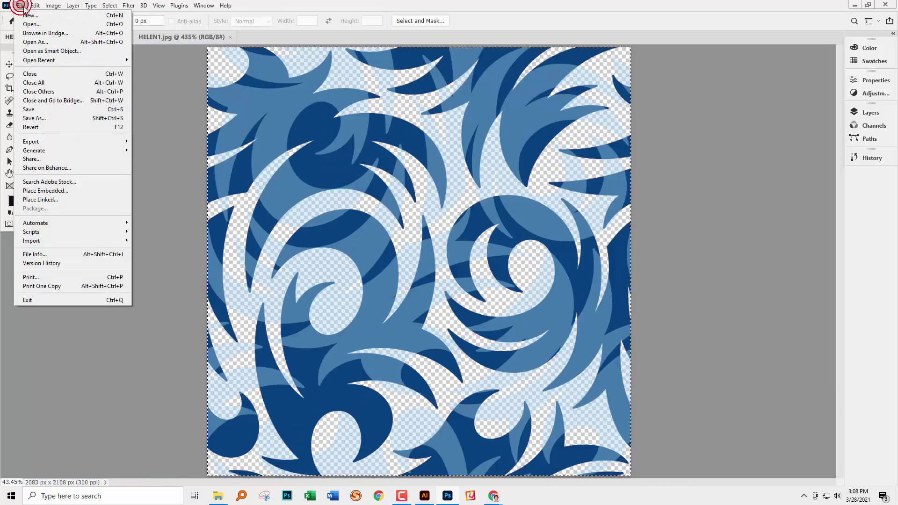
click(33, 110)
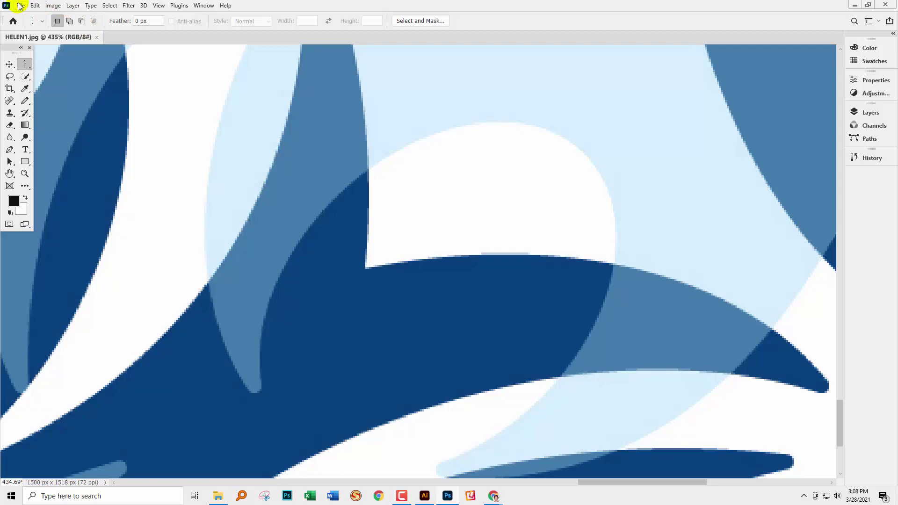
- Reopen HELEN 2.png from the Deletable Junk folder and check its right and bottom edges at pixel level
click(21, 5)
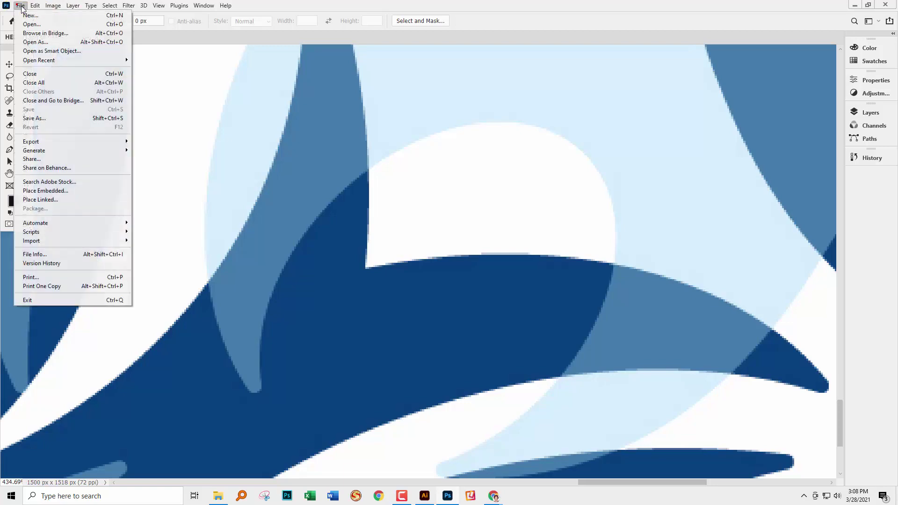
click(28, 24)
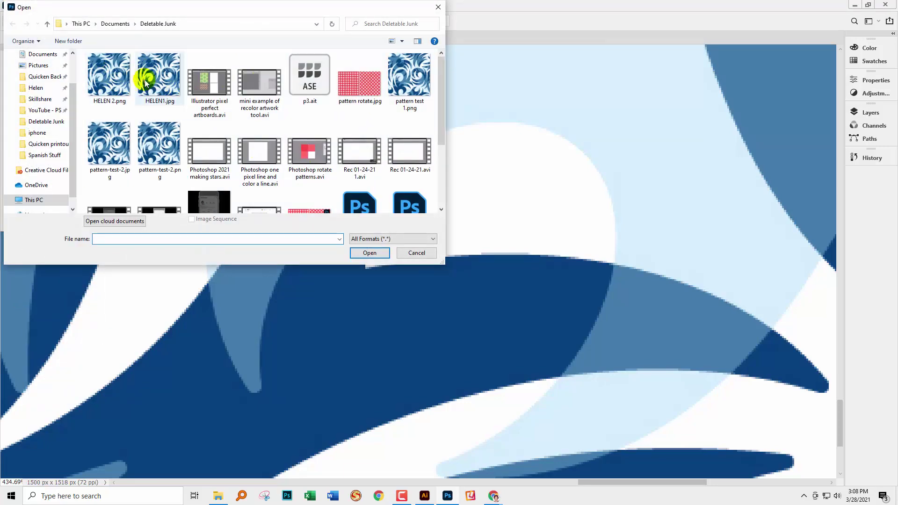
click(122, 76)
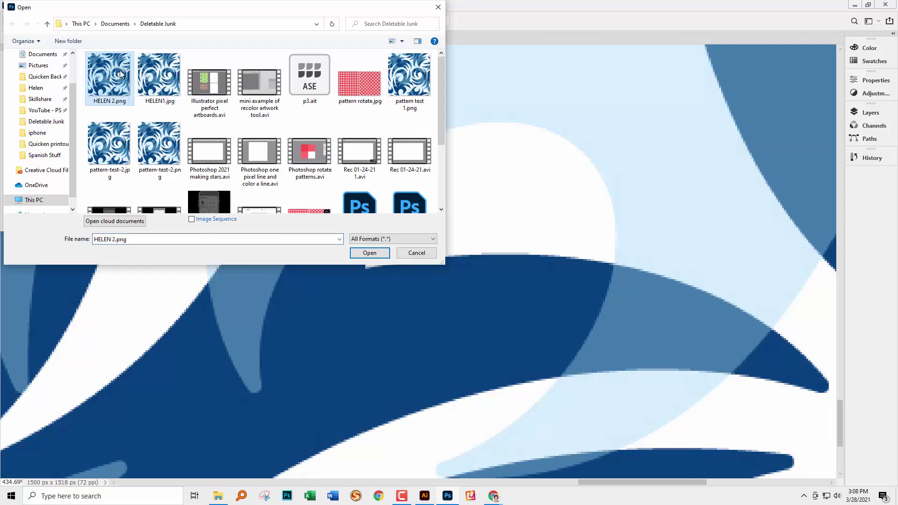
double_click(120, 75)
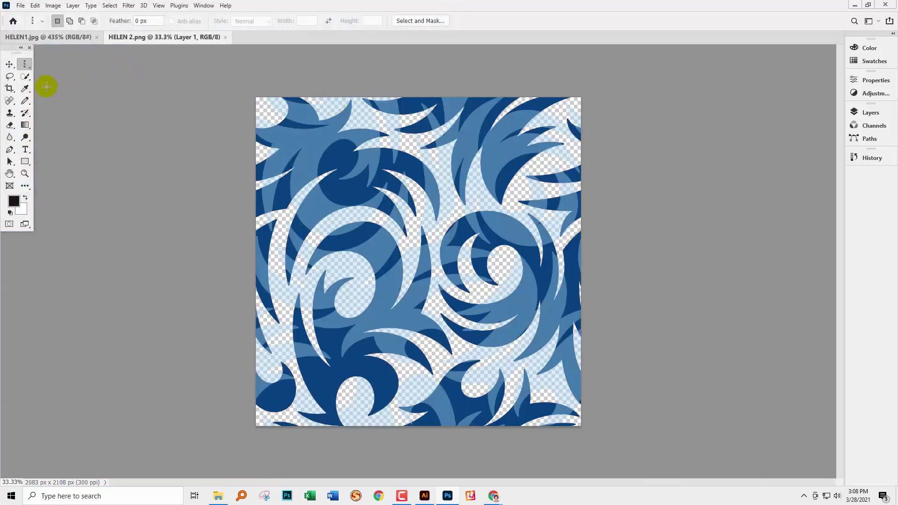
click(24, 174)
drag(381, 89, 437, 241)
drag(190, 391, 179, 219)
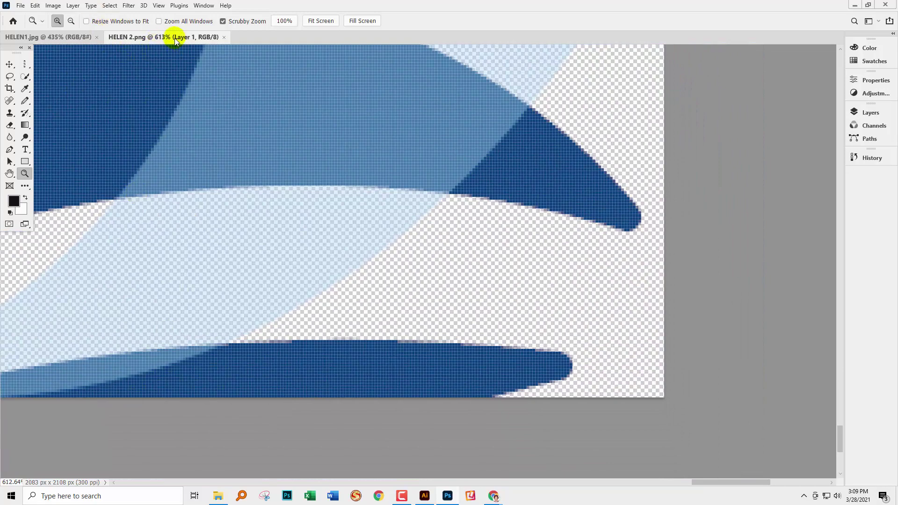
- Add a new layer beneath the pattern artwork and fill it with the white background colour
key(ctrl+0)
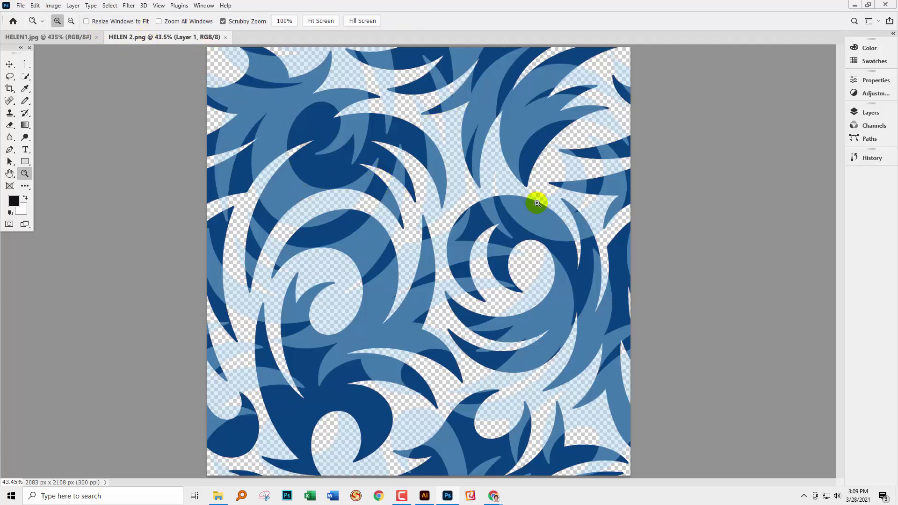
click(866, 115)
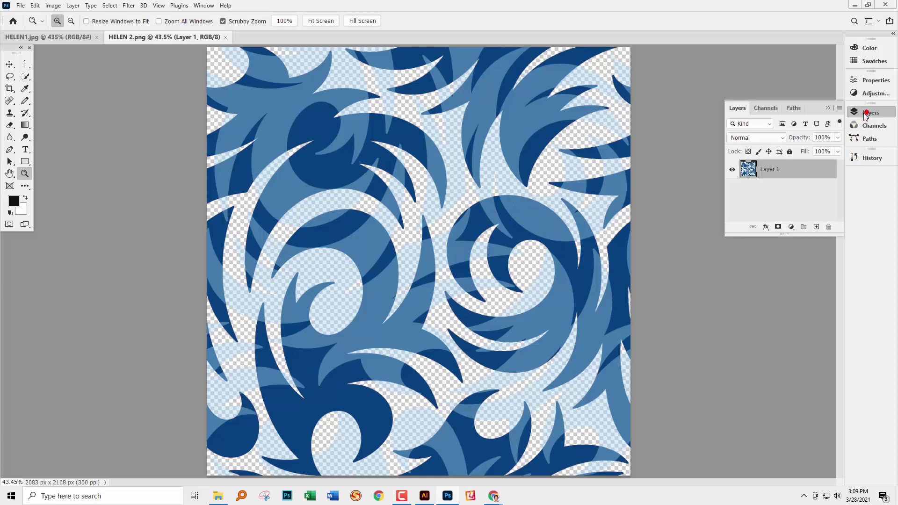
click(815, 227)
drag(769, 168, 759, 206)
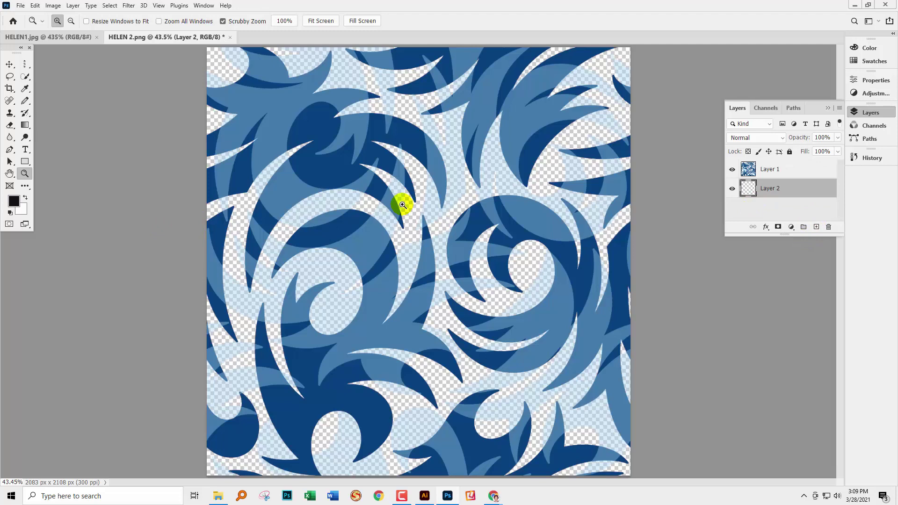
key(ctrl+BackSpace)
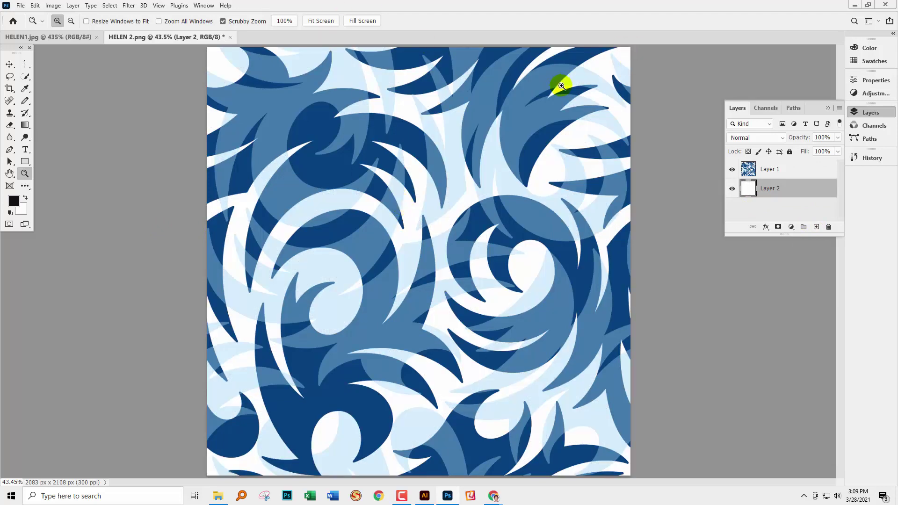
- Select the entire canvas and define it as a pattern named HELEN2
click(111, 5)
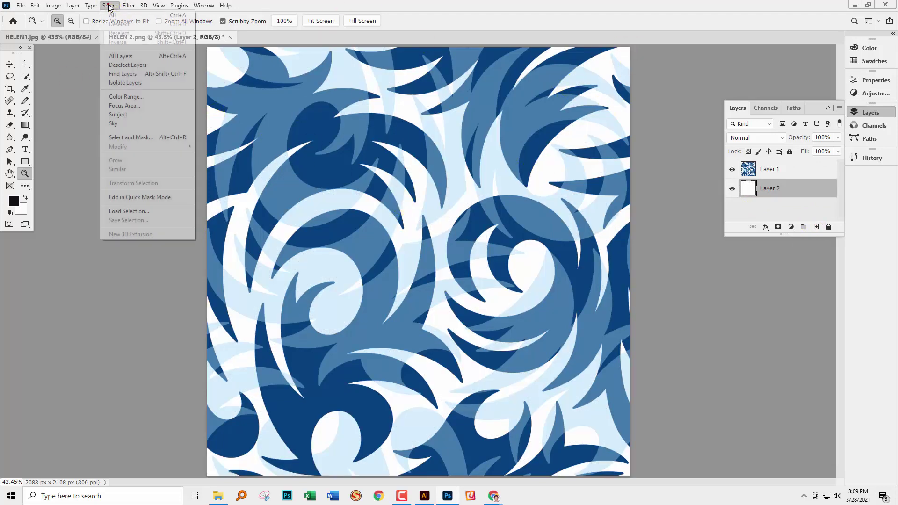
click(116, 16)
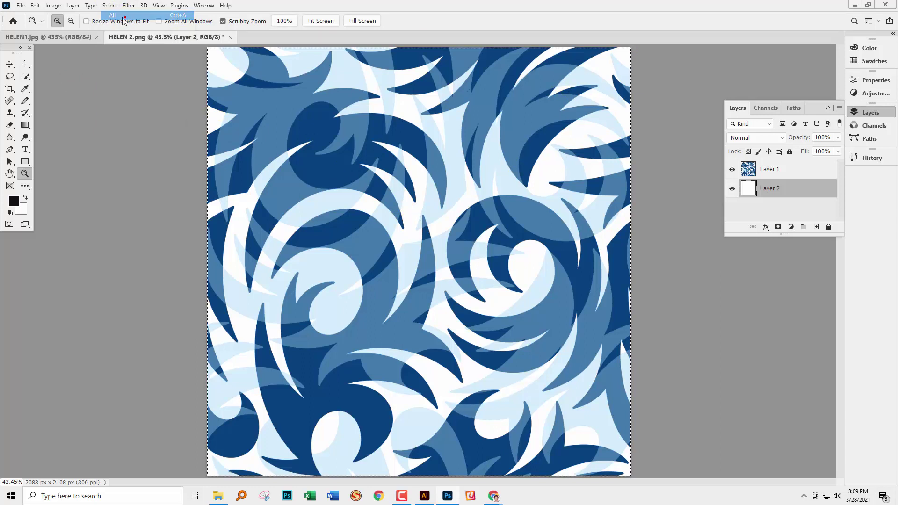
click(37, 6)
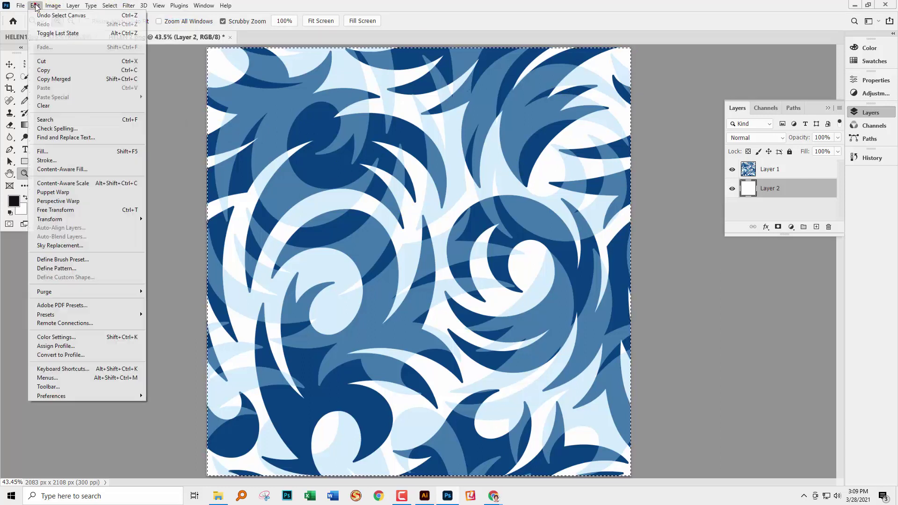
click(61, 269)
text(HELEN2)
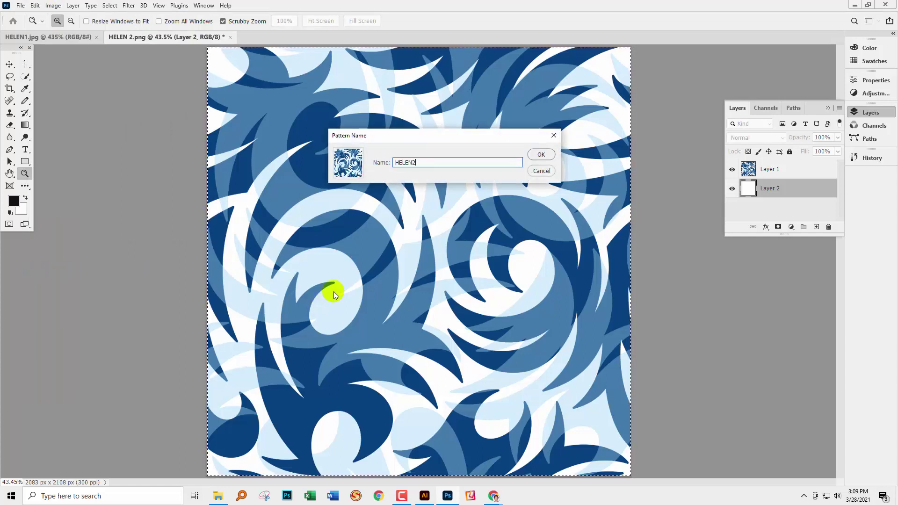
click(538, 154)
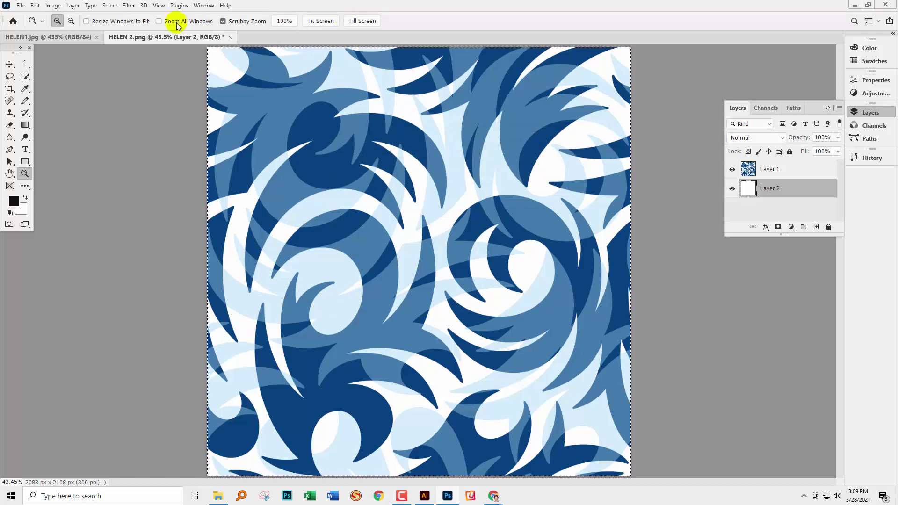
- Create a new 5000 x 5000 px RGB document at 200 ppi with a white background
click(20, 6)
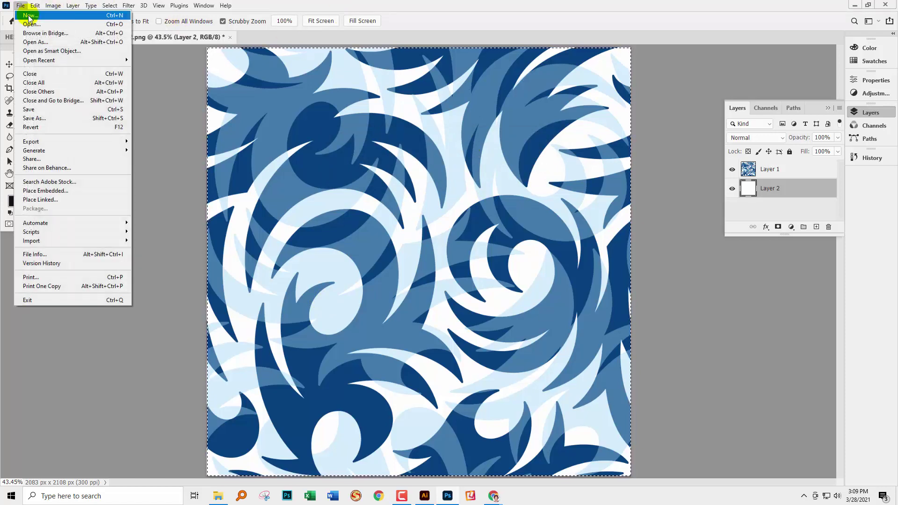
click(29, 17)
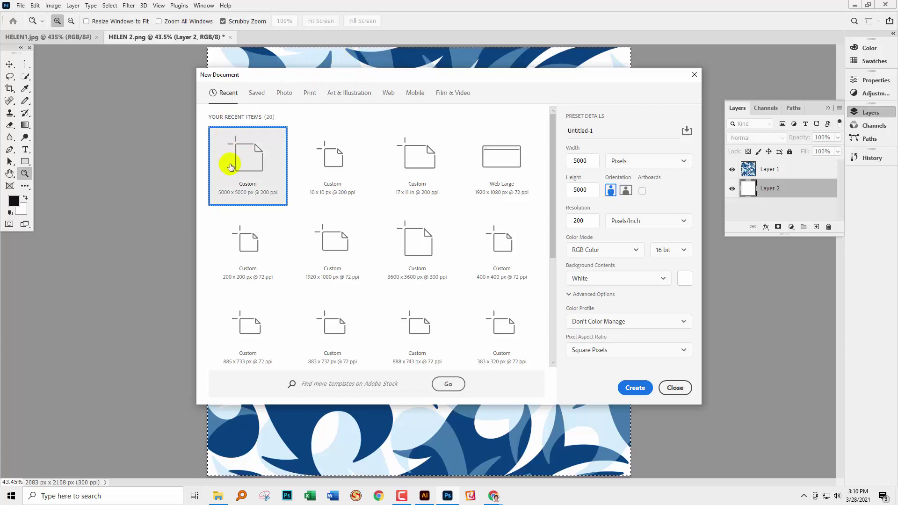
click(632, 387)
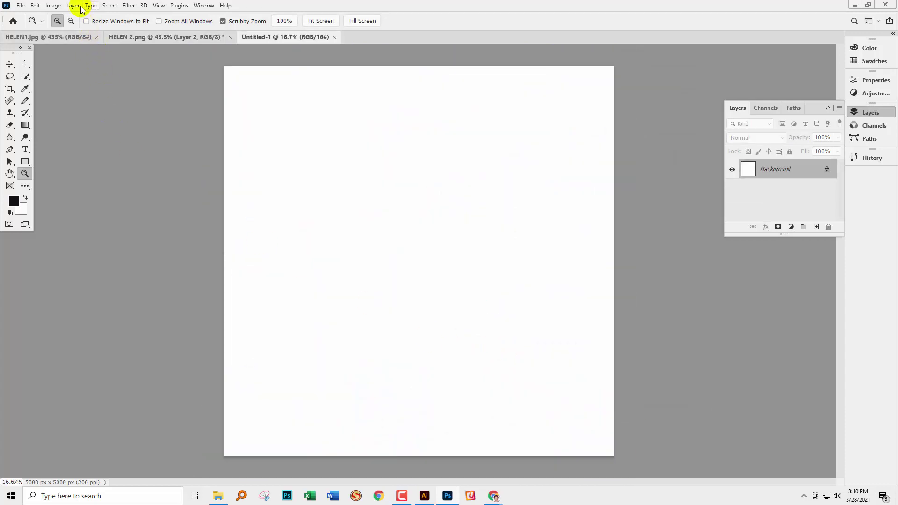
- Add a pattern fill layer to the blank document using the HELEN2 pattern at 100% scale
click(73, 6)
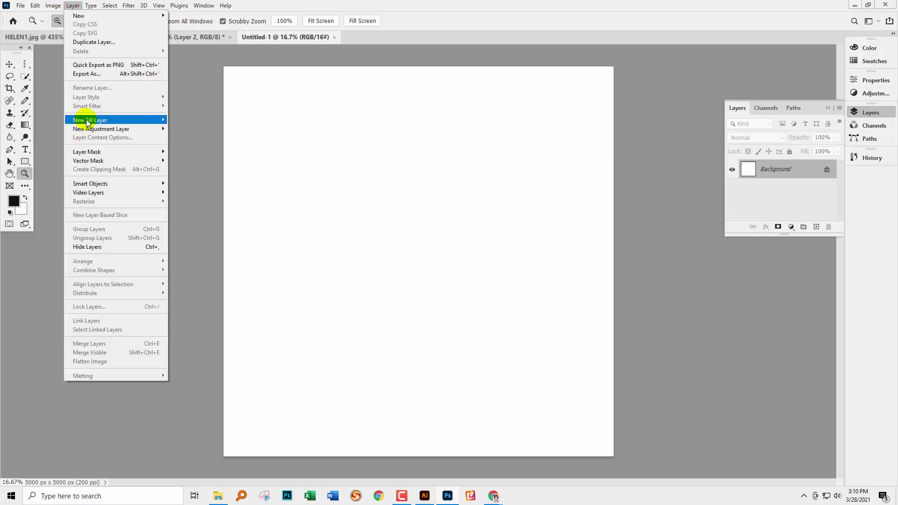
mouse_move(86, 119)
click(193, 136)
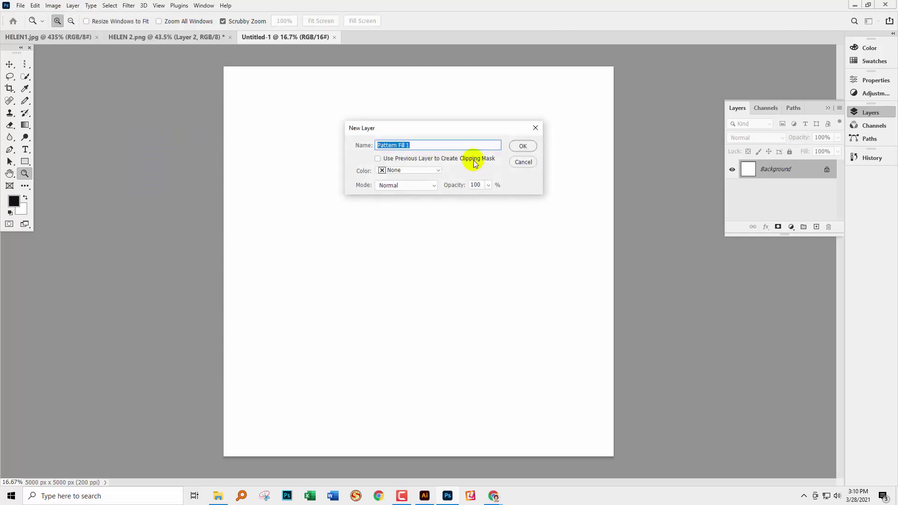
click(524, 146)
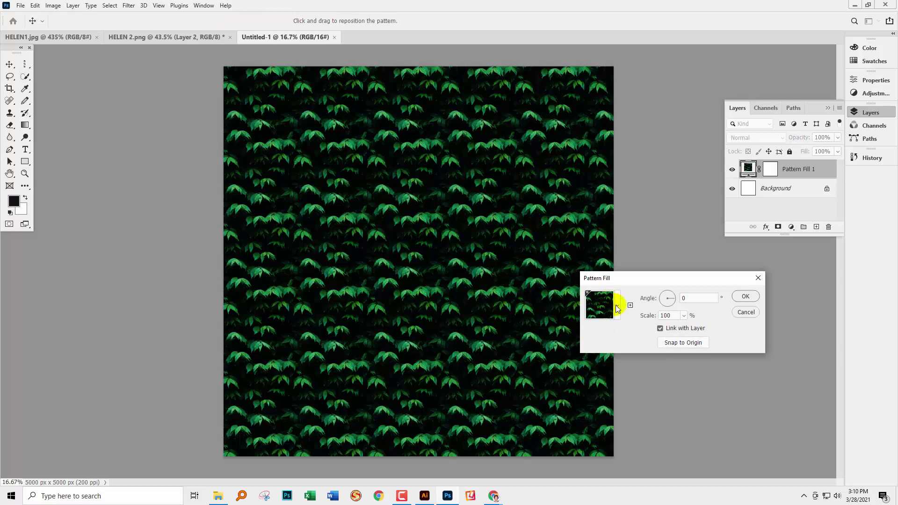
click(617, 307)
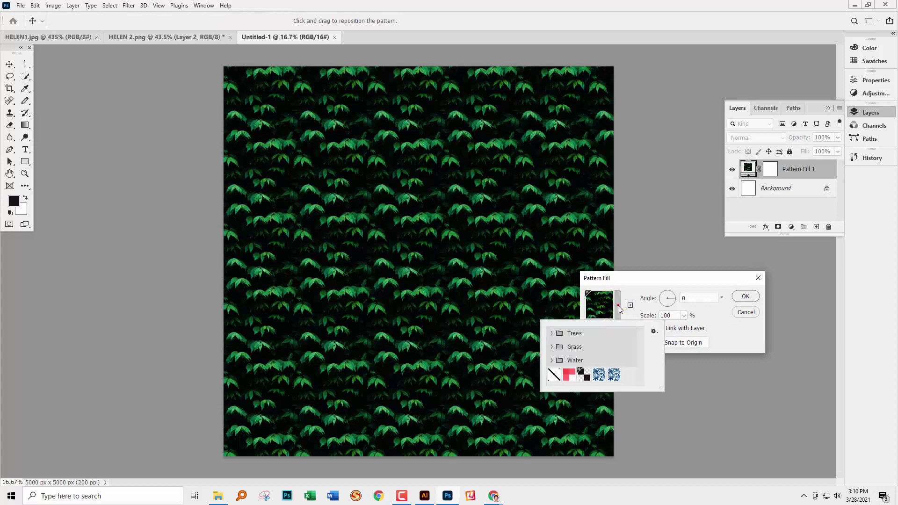
click(612, 375)
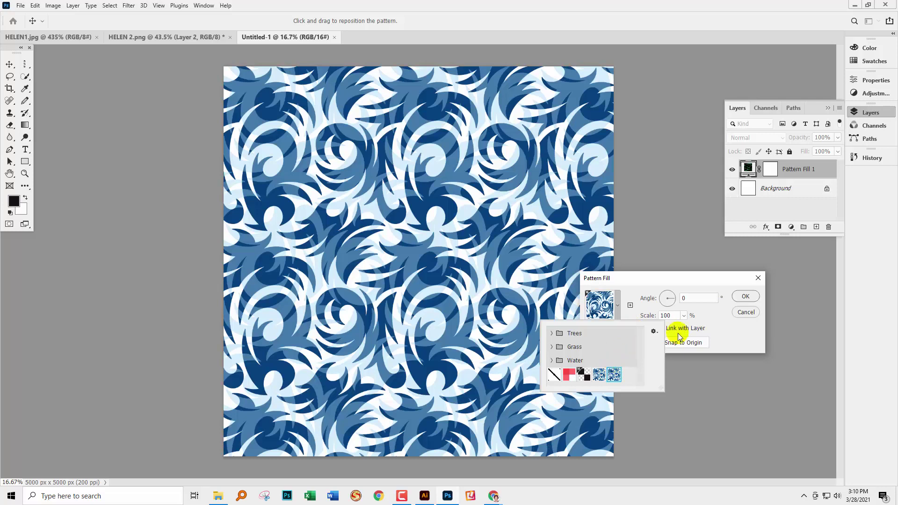
click(744, 297)
- Examine the pattern fill up close across the upper area, centre and left edge for seams between tiles, finishing with the whole canvas in view
key(z)
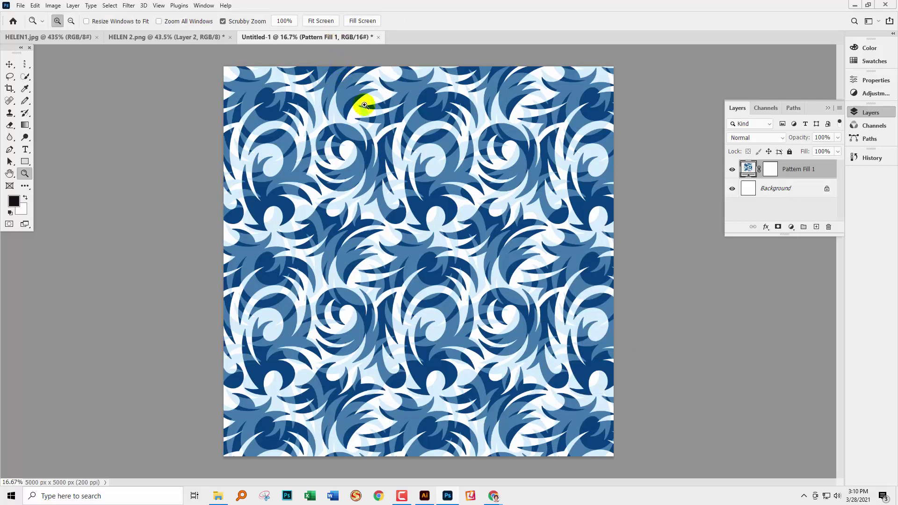
drag(367, 105, 440, 254)
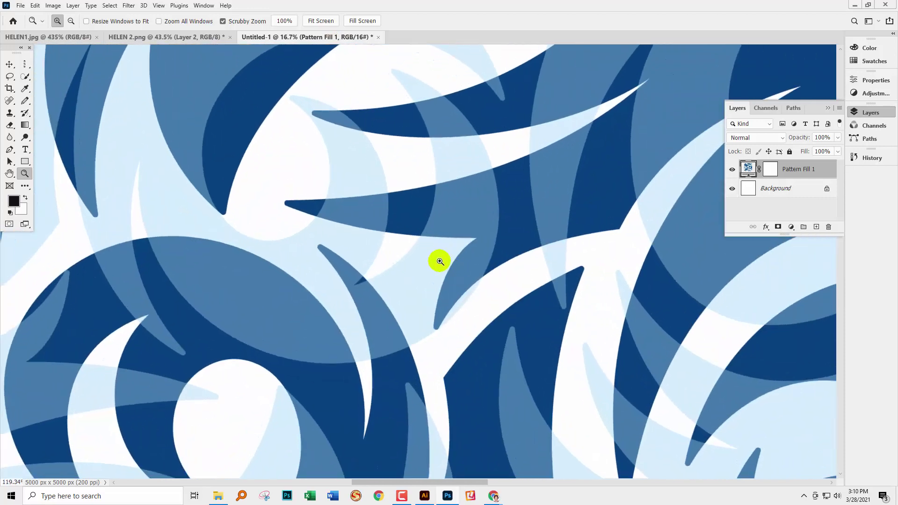
drag(473, 182, 306, 415)
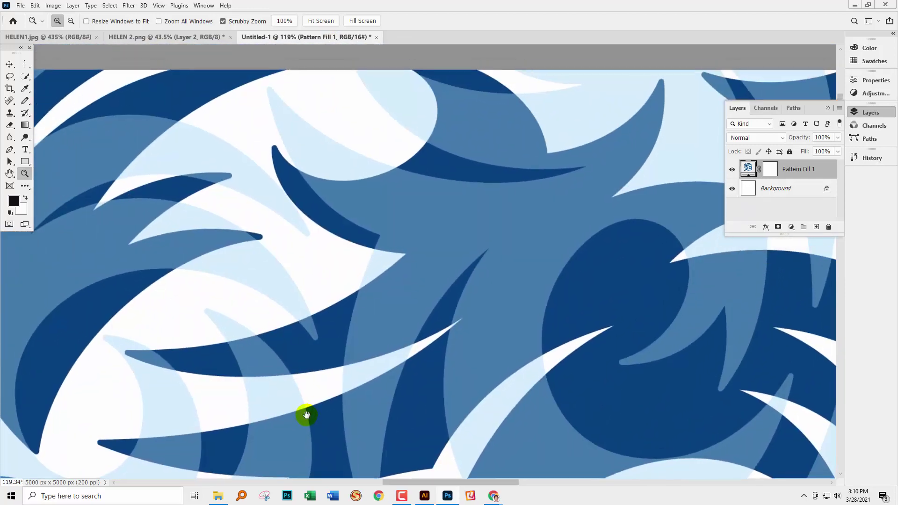
drag(319, 328, 307, 296)
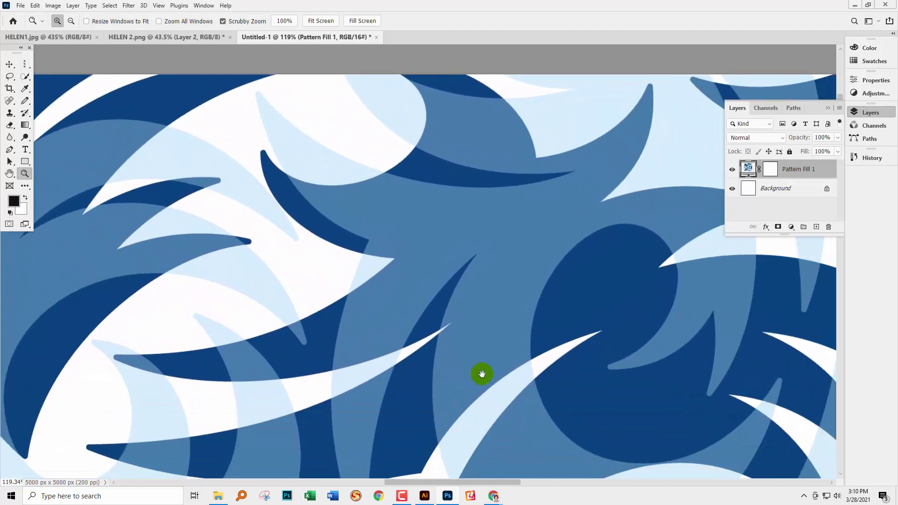
drag(482, 373, 346, 363)
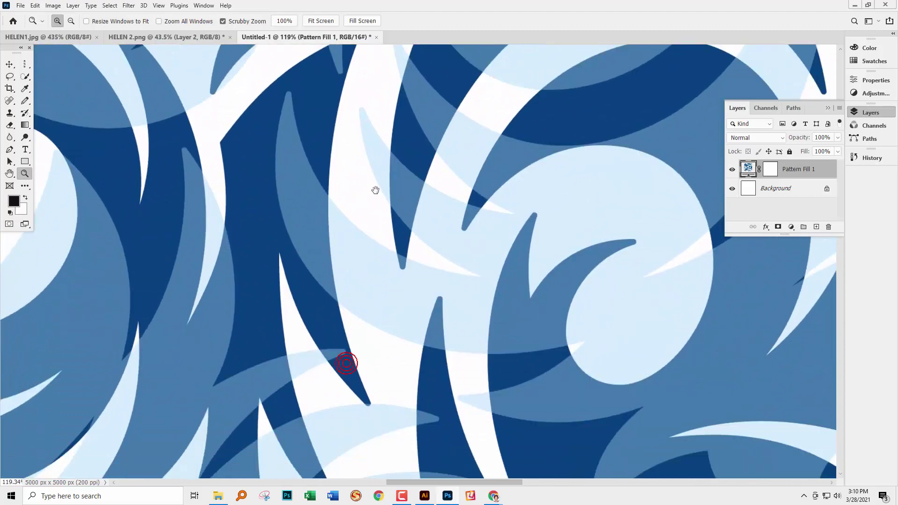
drag(375, 190, 463, 377)
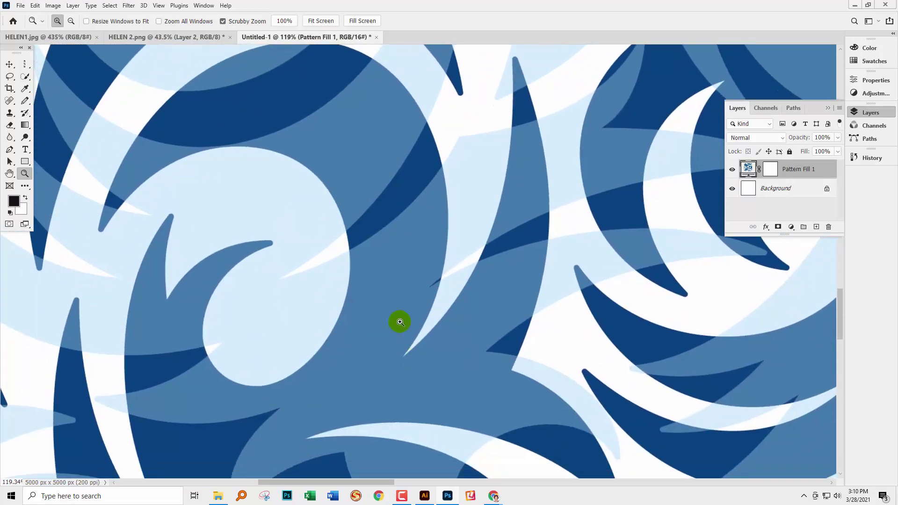
key(ctrl+0)
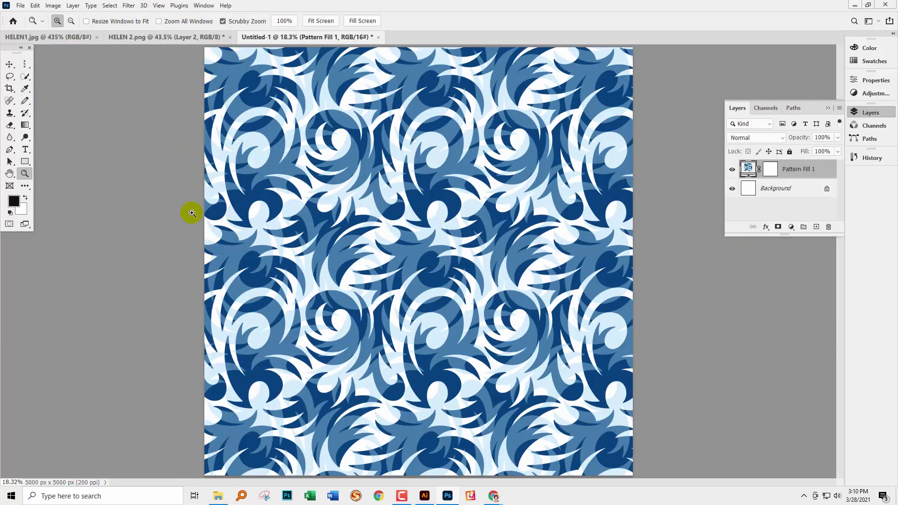
drag(179, 177, 247, 307)
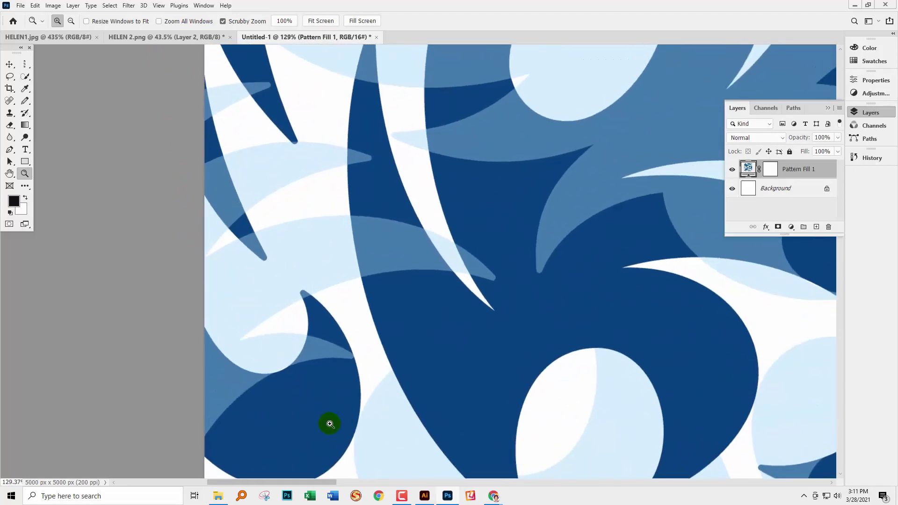
drag(369, 408, 309, 300)
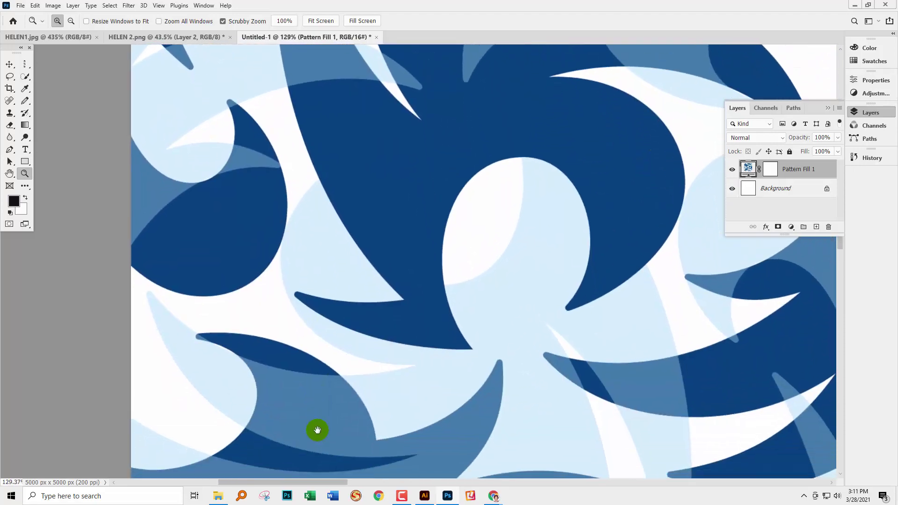
drag(412, 378, 365, 212)
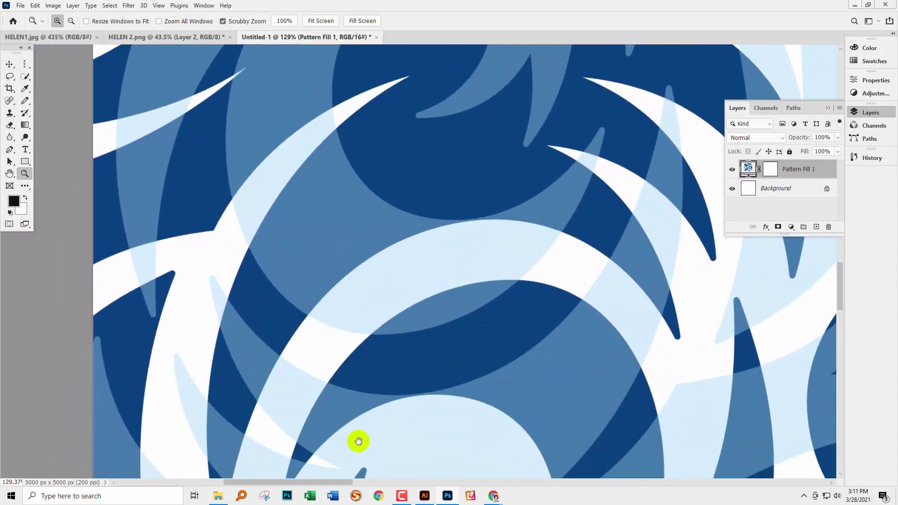
drag(356, 439, 321, 335)
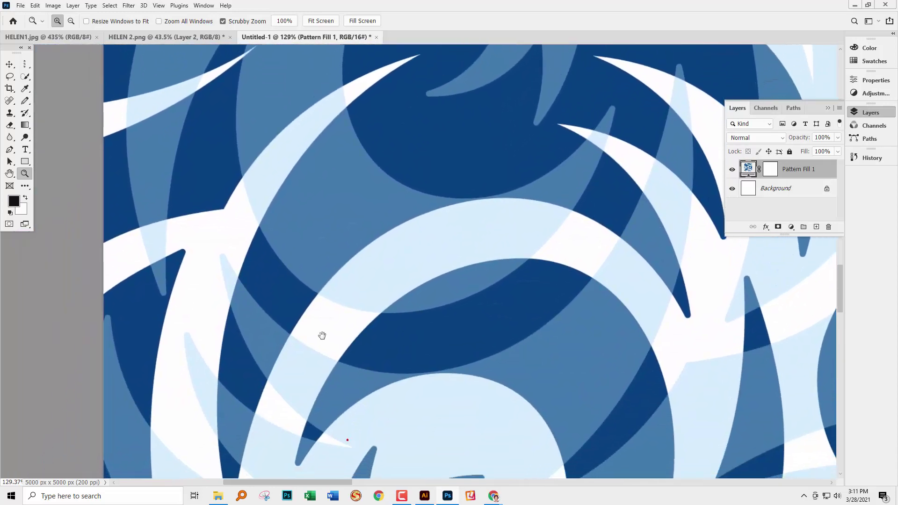
mouse_move(349, 377)
mouse_down()
mouse_move(401, 246)
mouse_move(346, 299)
mouse_move(328, 271)
mouse_move(310, 264)
mouse_move(315, 275)
mouse_up()
key(h)
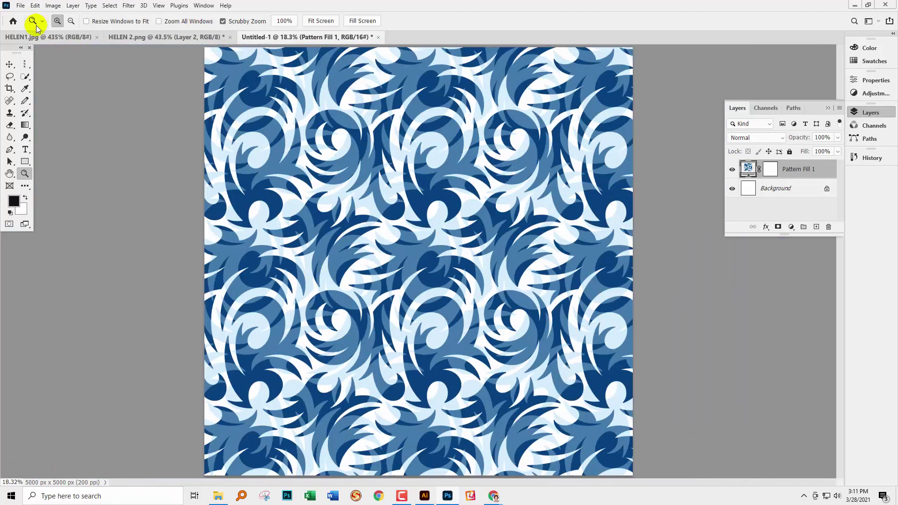
- Close the Untitled-1 test document without saving and return to HELEN 2.png
click(144, 36)
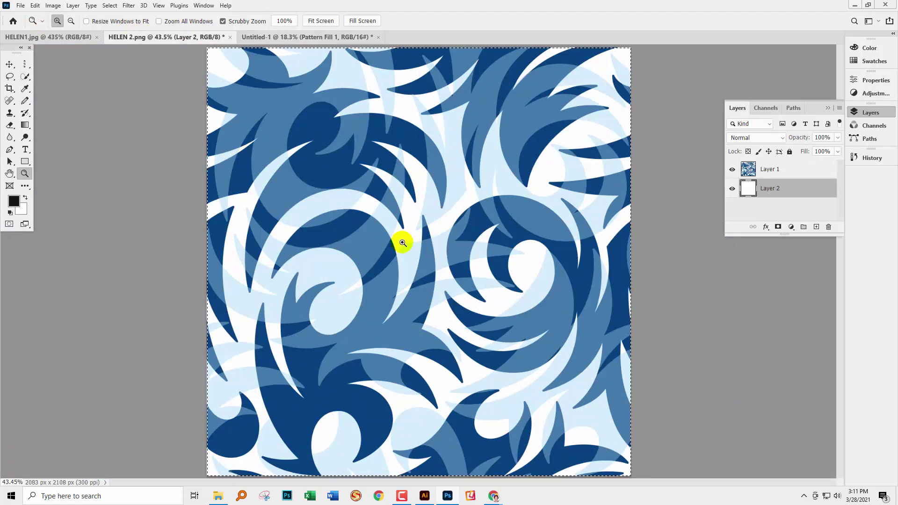
click(360, 37)
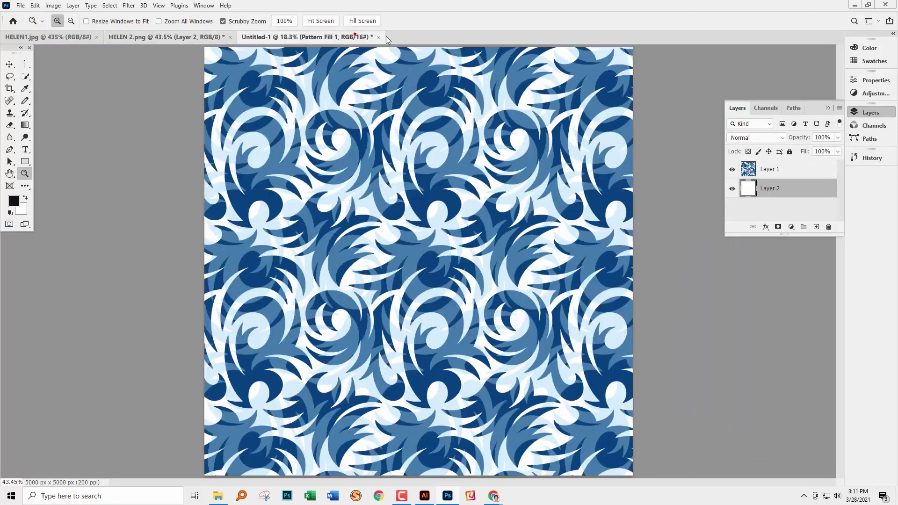
click(379, 38)
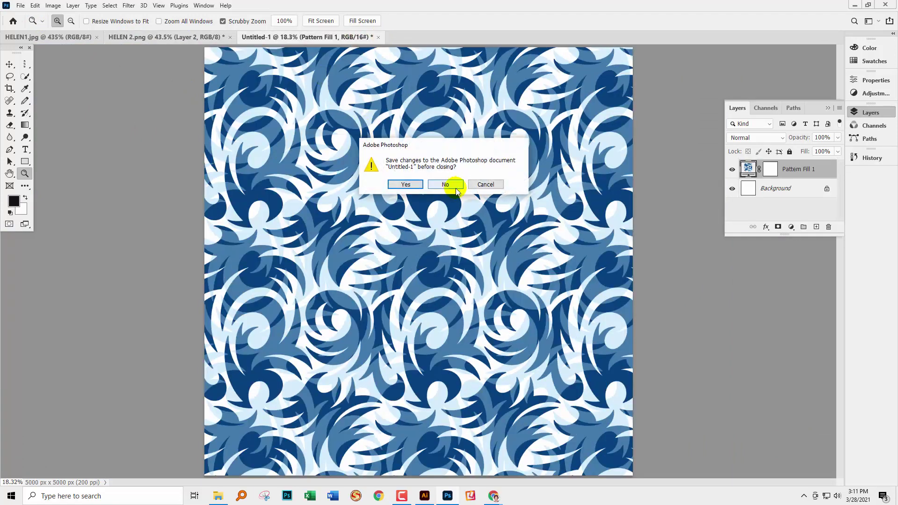
click(442, 184)
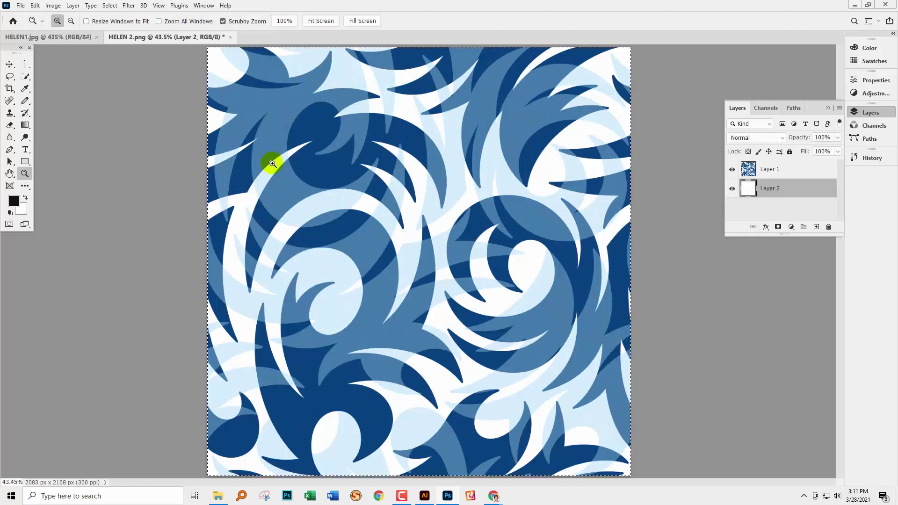